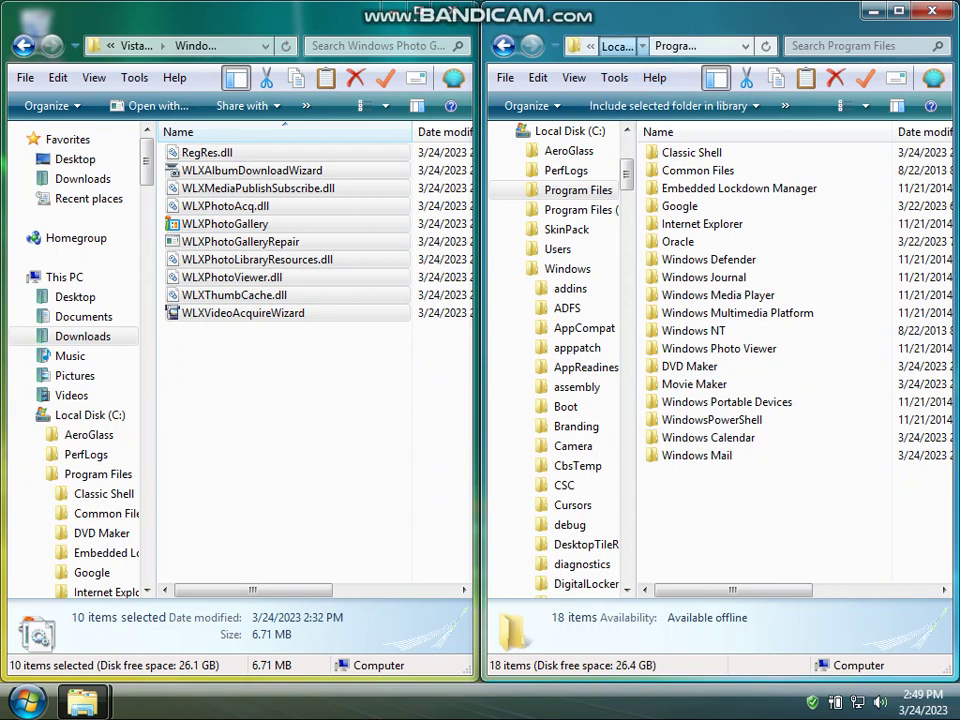
- Navigate the second Explorer window from Program Files to Program Files (x86)\Windows Live\Photo Gallery
click(616, 46)
double_click(690, 188)
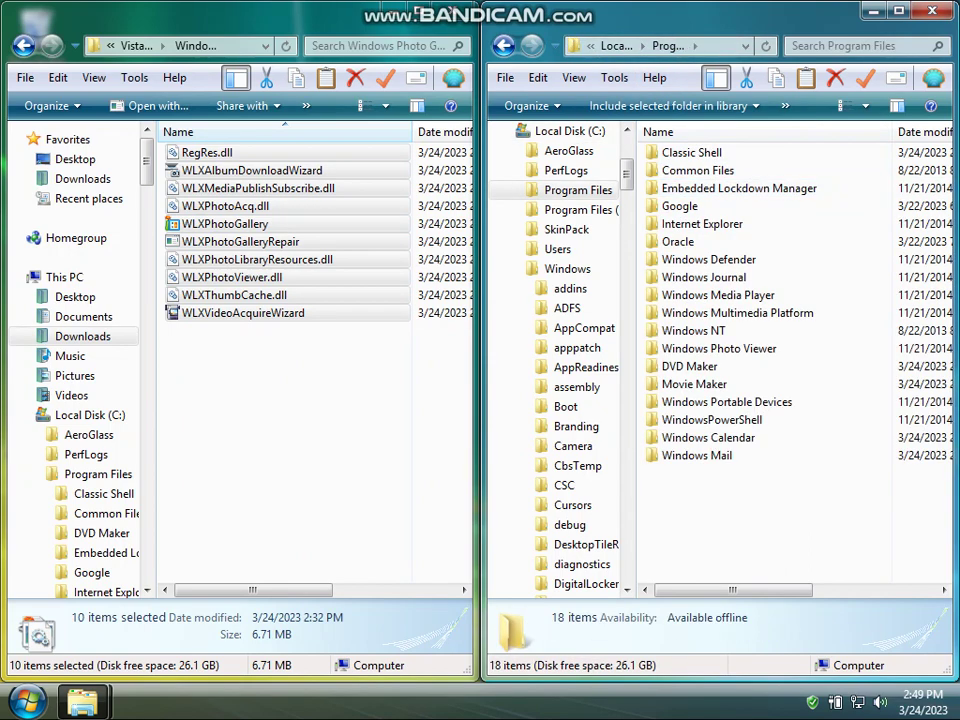
key(alt+Up)
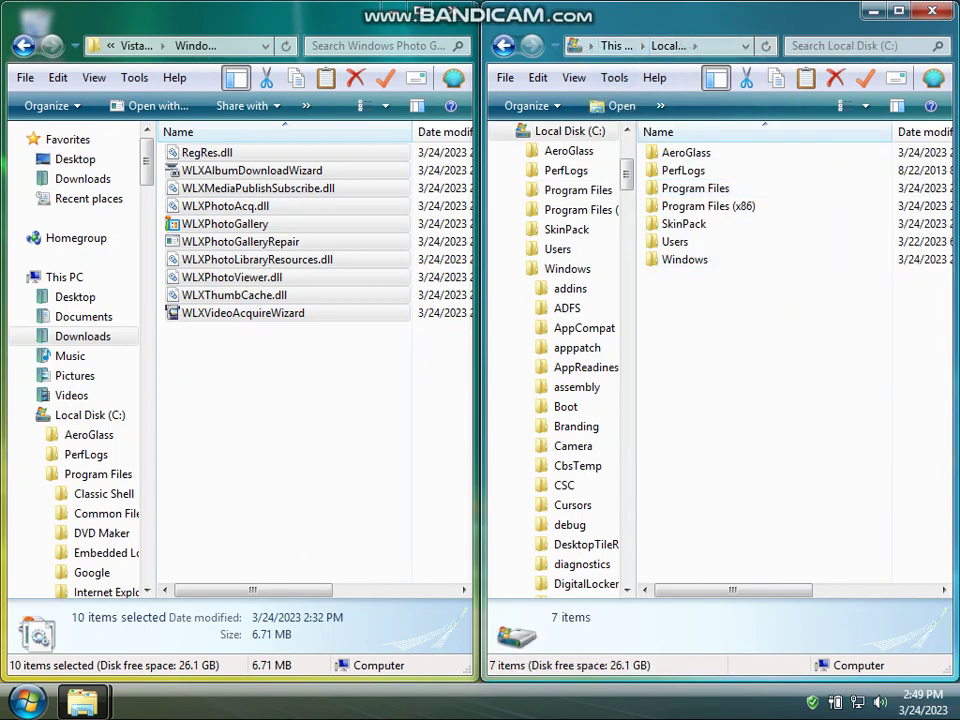
key(Down)
key(Return)
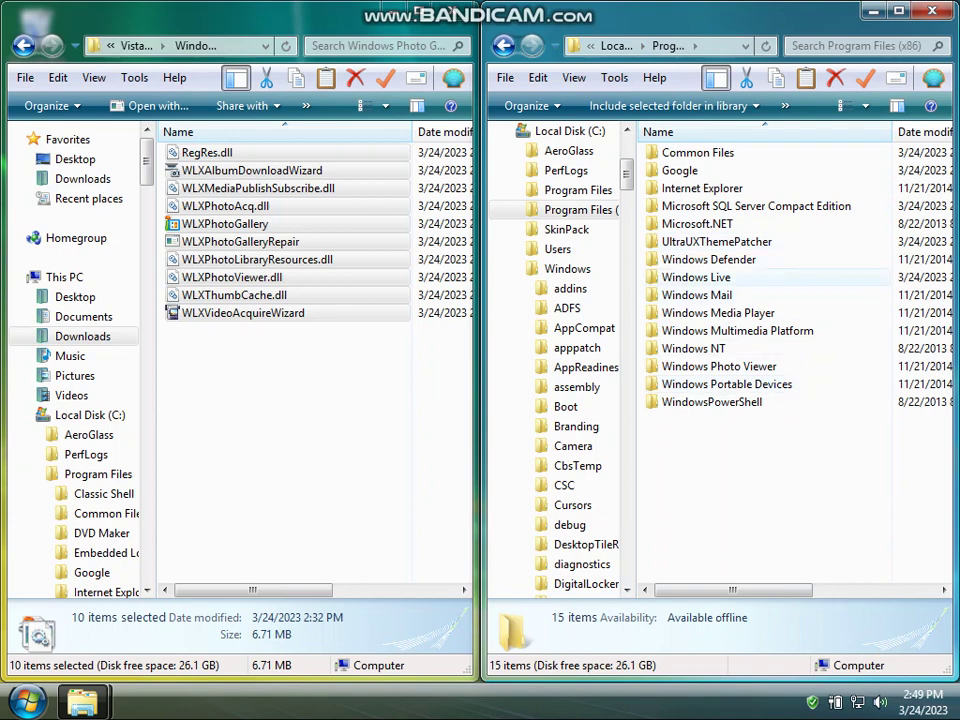
key(Return)
key(Down)
key(Return)
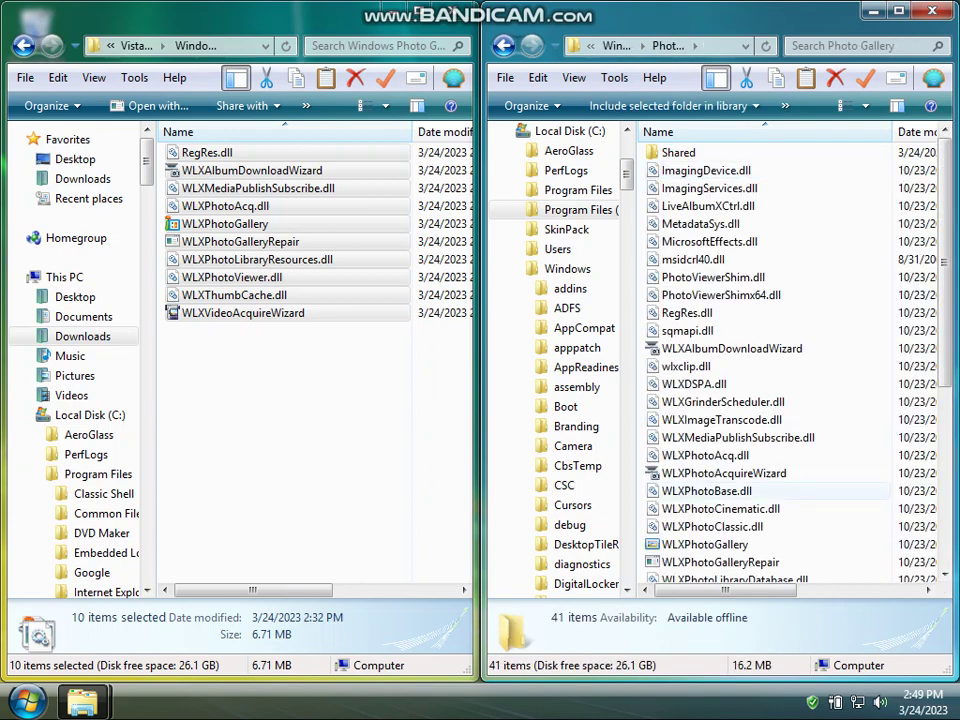
- Move all files from the Windows Photo Gallery 6.1 (english) folder into Windows Live\Photo Gallery, replacing the files with the same names
click(722, 420)
click(306, 401)
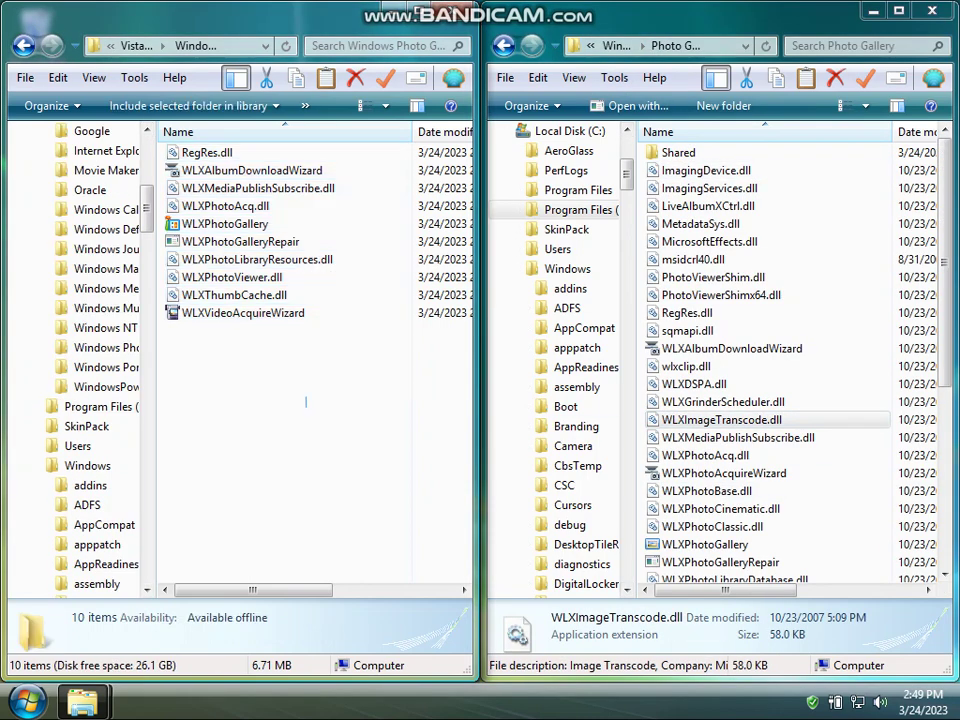
key(ctrl+a)
drag(301, 210, 822, 390)
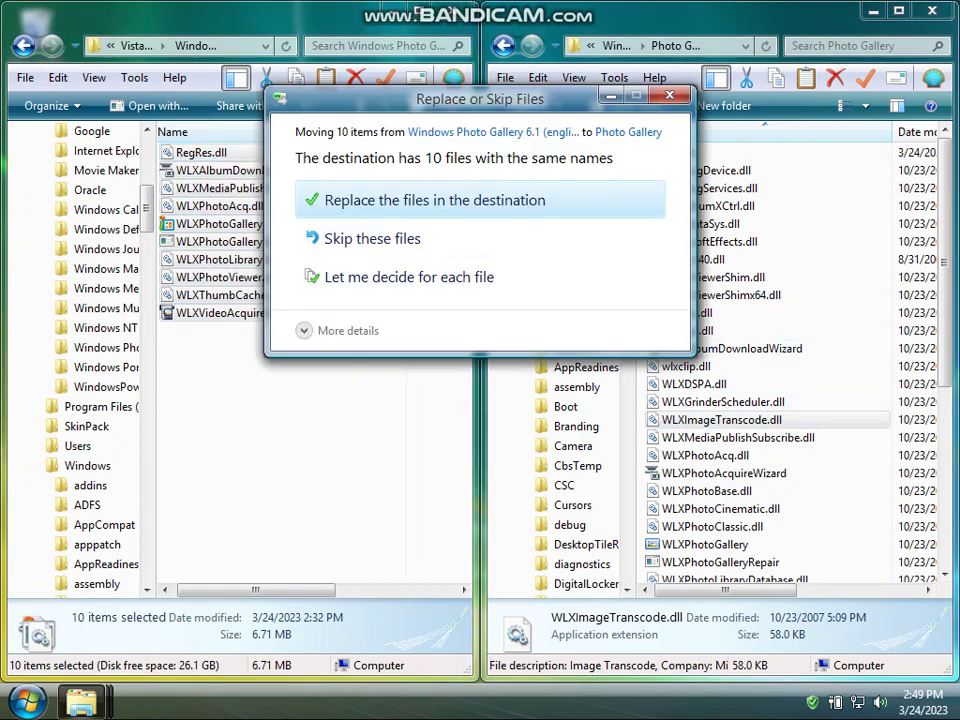
click(464, 200)
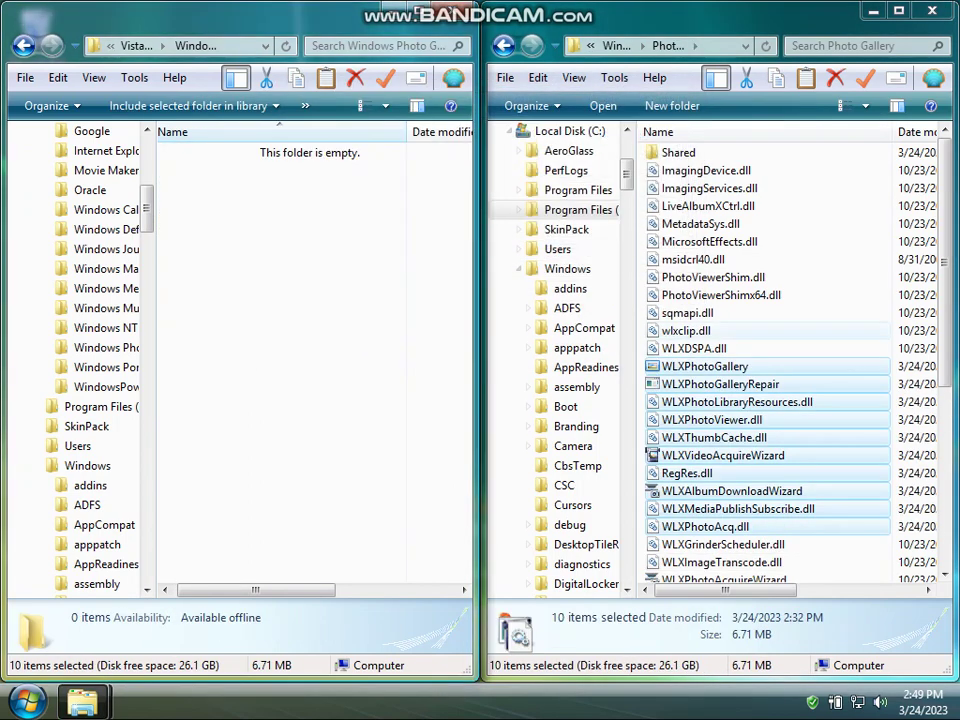
click(916, 331)
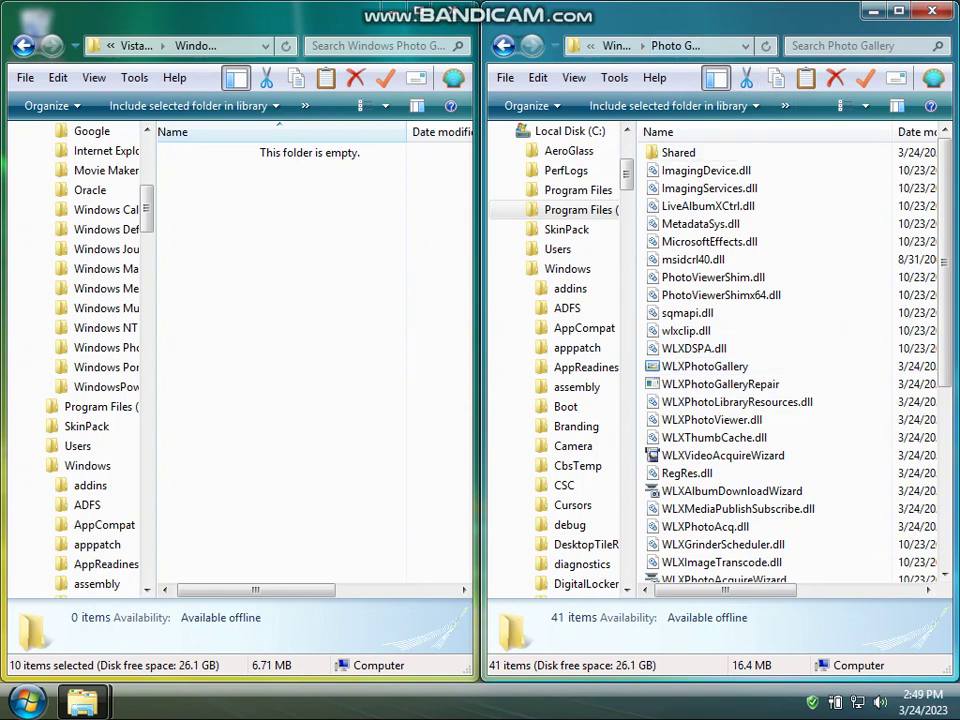
- Return the destination window to C:\Program Files and the source window to the folder containing Vista Apps
key(BackSpace)
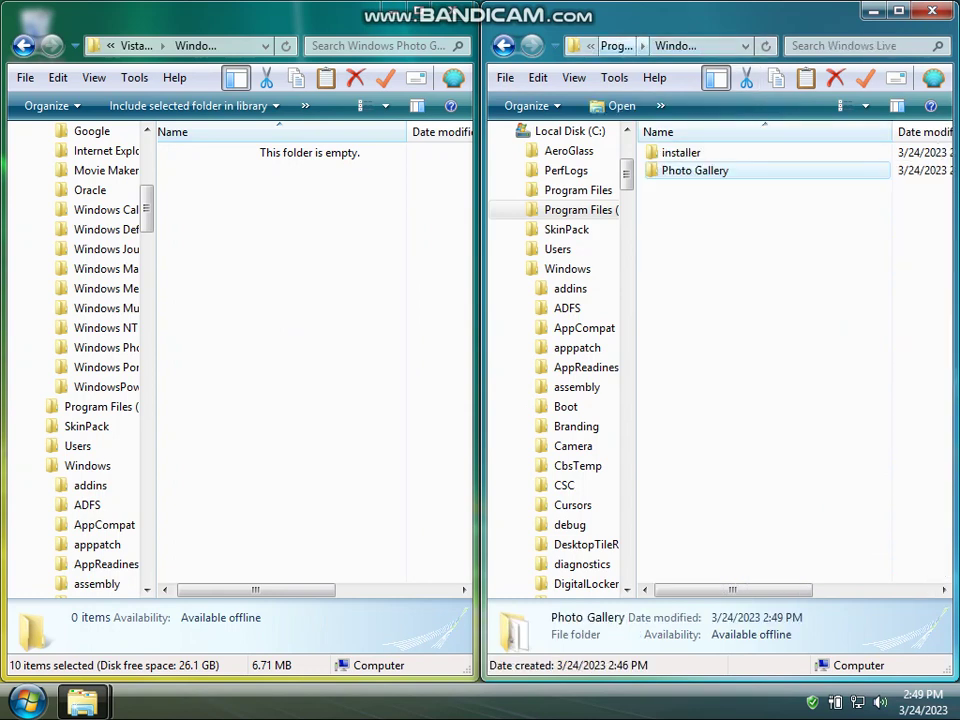
key(BackSpace)
click(740, 470)
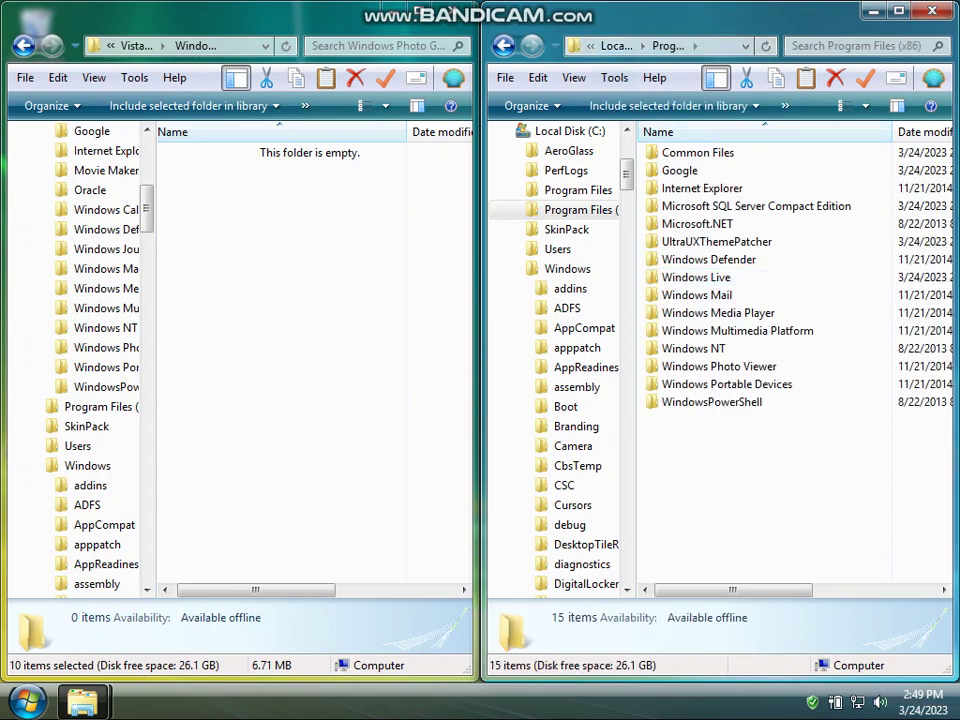
click(136, 46)
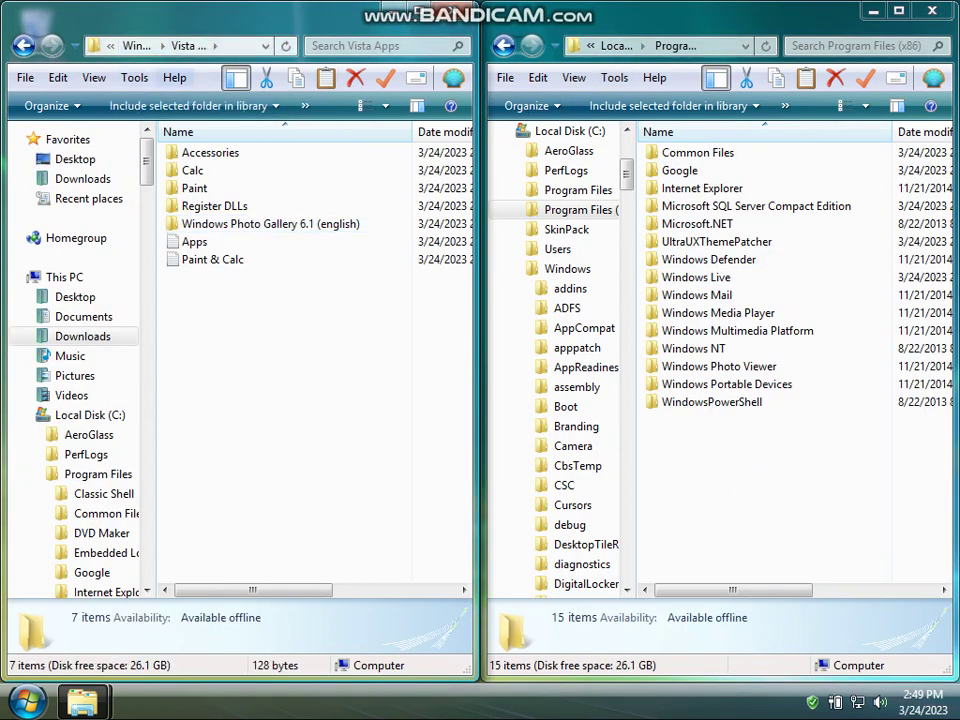
key(BackSpace)
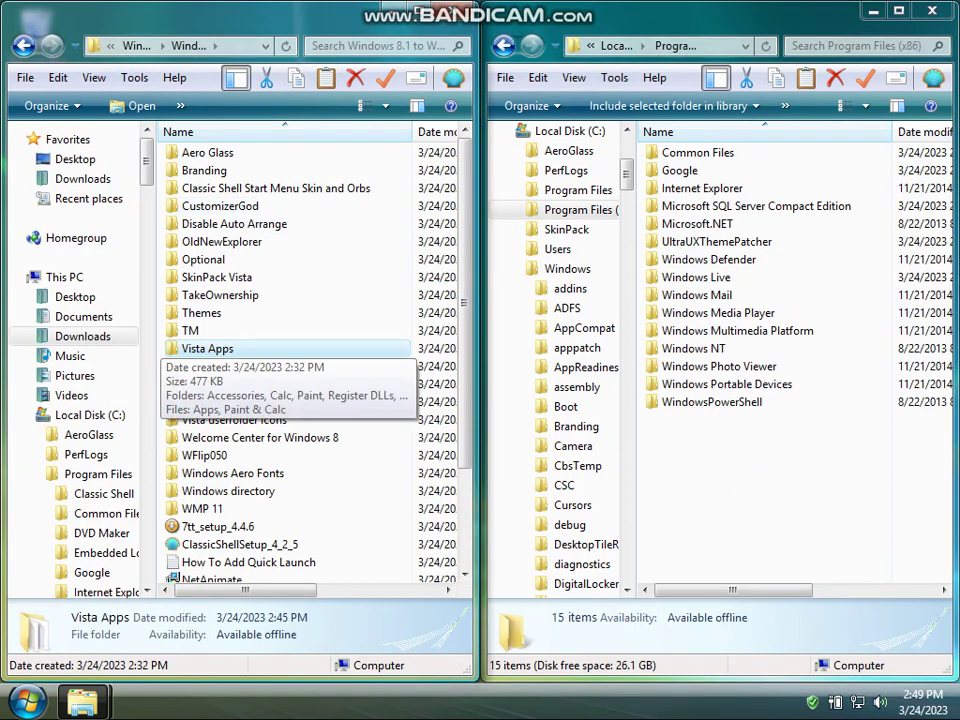
click(434, 350)
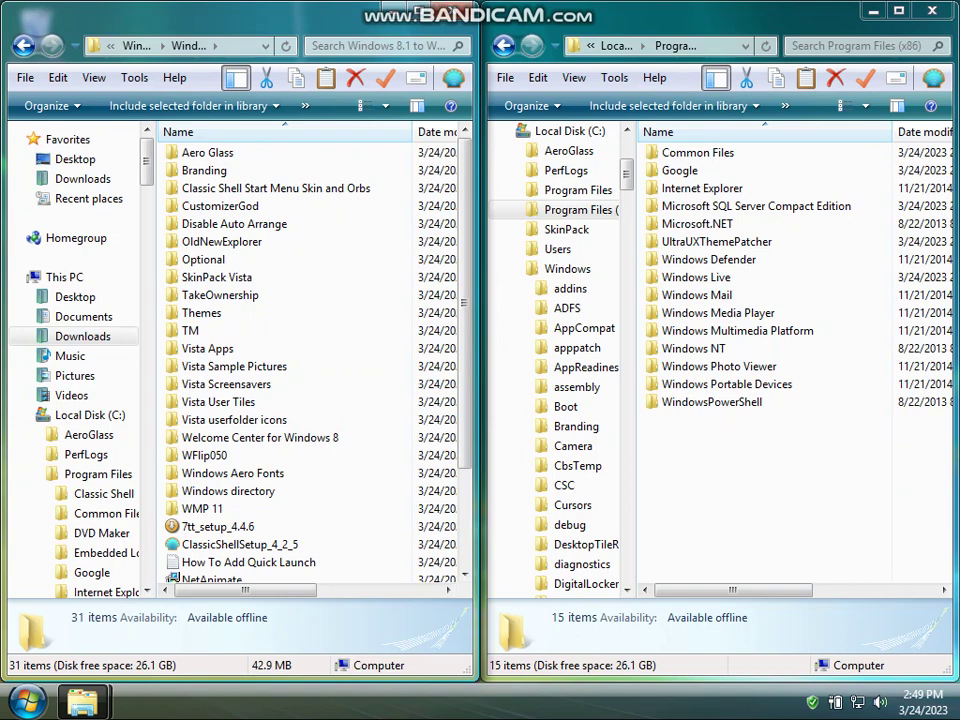
key(BackSpace)
key(Up)
key(Return)
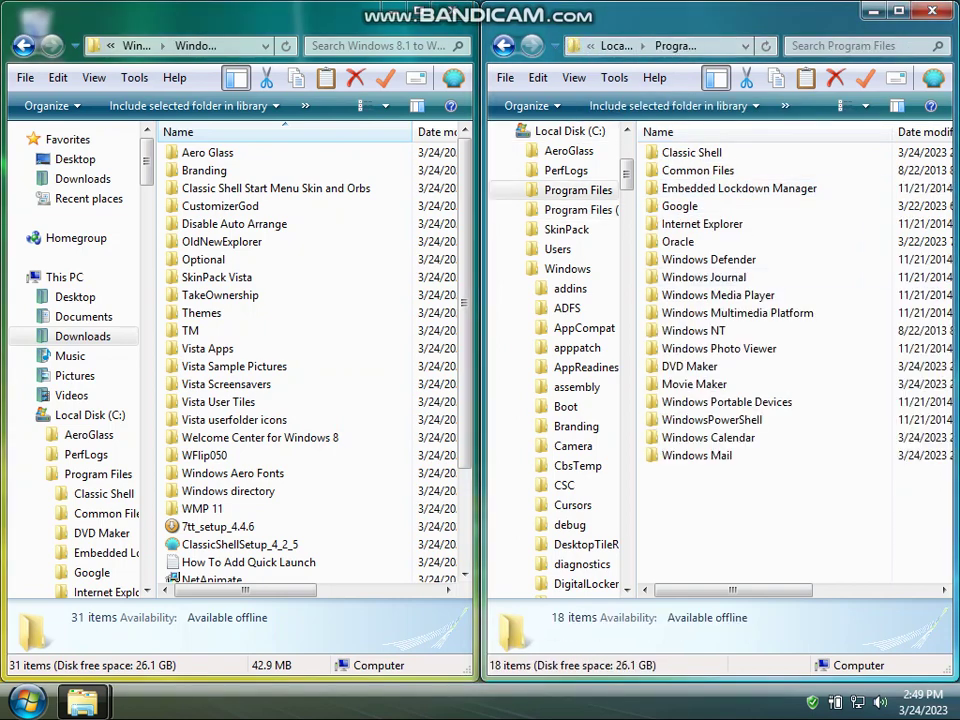
- Open the register media player x86 text file from Vista Apps\Register DLLs
double_click(208, 349)
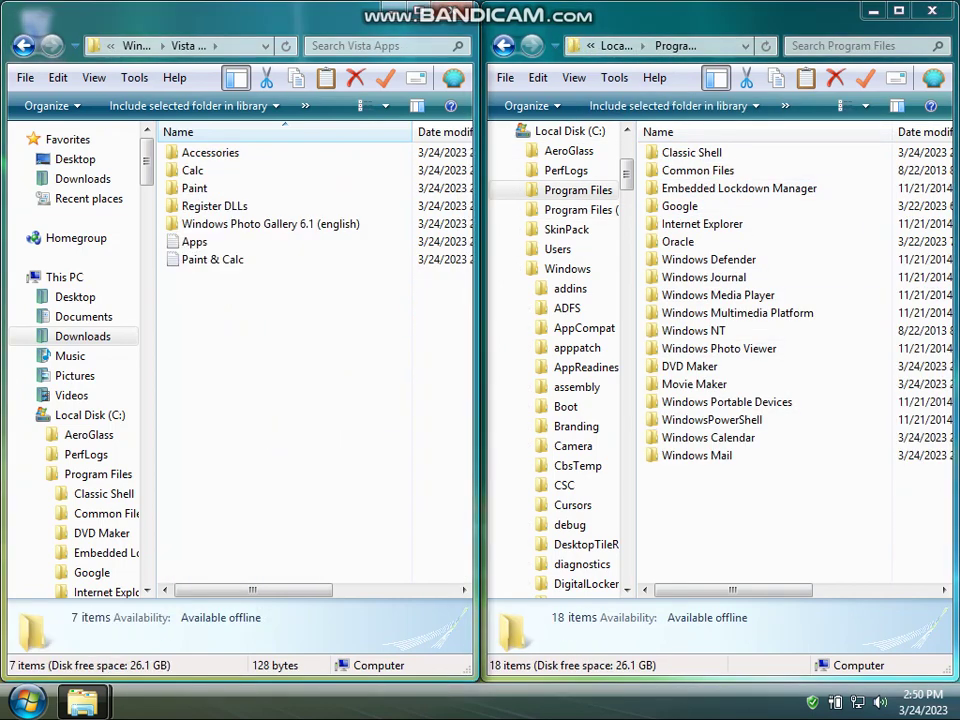
double_click(214, 206)
double_click(242, 171)
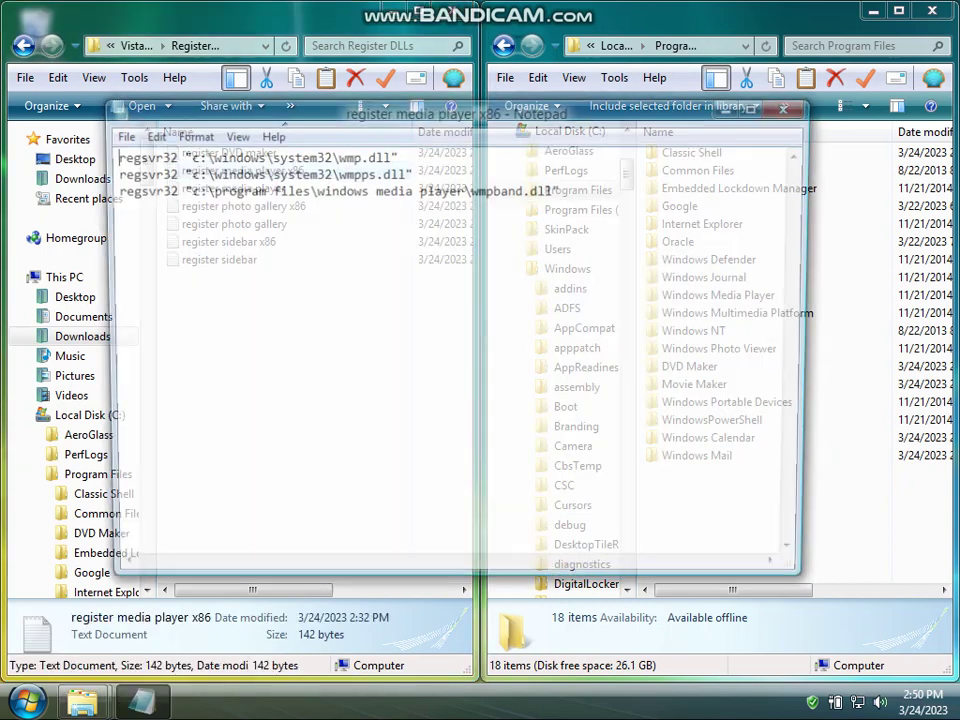
click(860, 520)
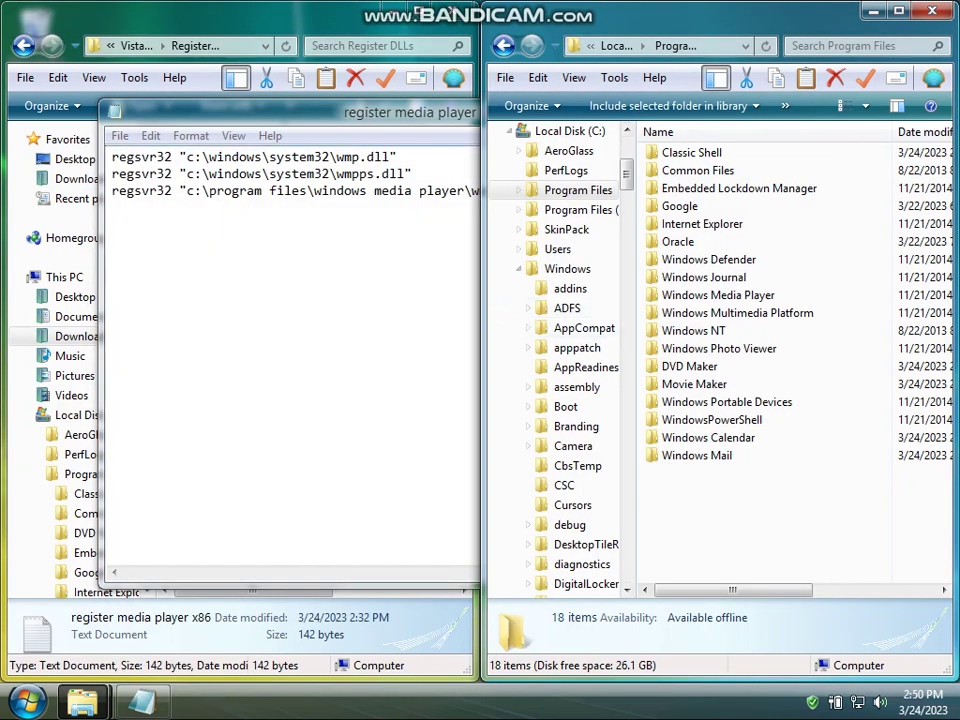
key(alt+Tab)
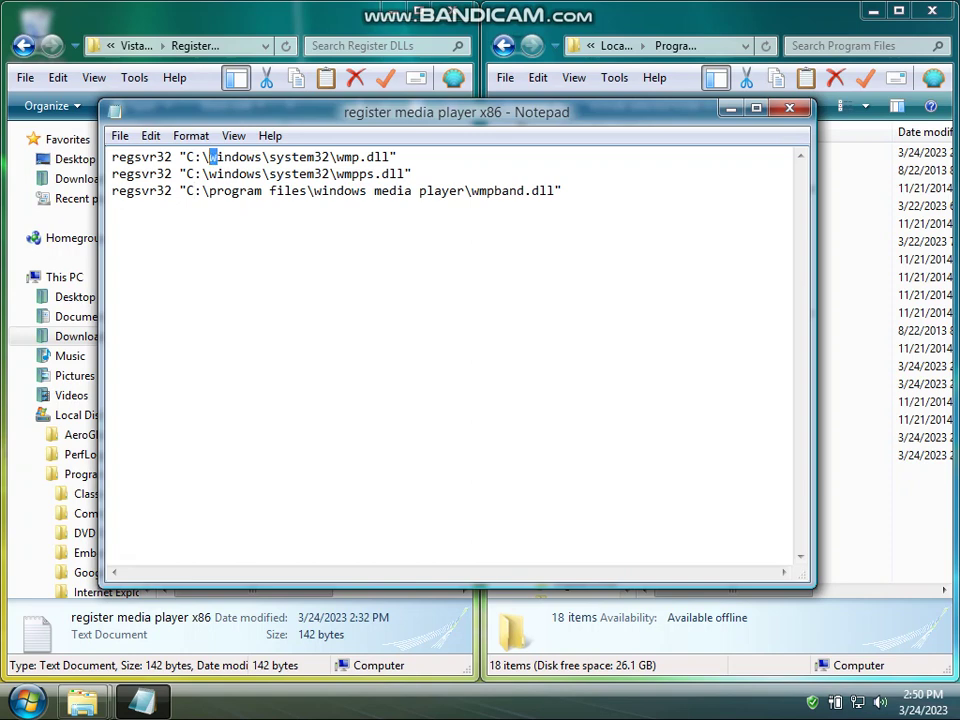
- Try to replace every w with a capital W throughout the register media player x86 text
key(alt+e)
key(Down)
key(Down)
key(Down)
key(Down)
key(Return)
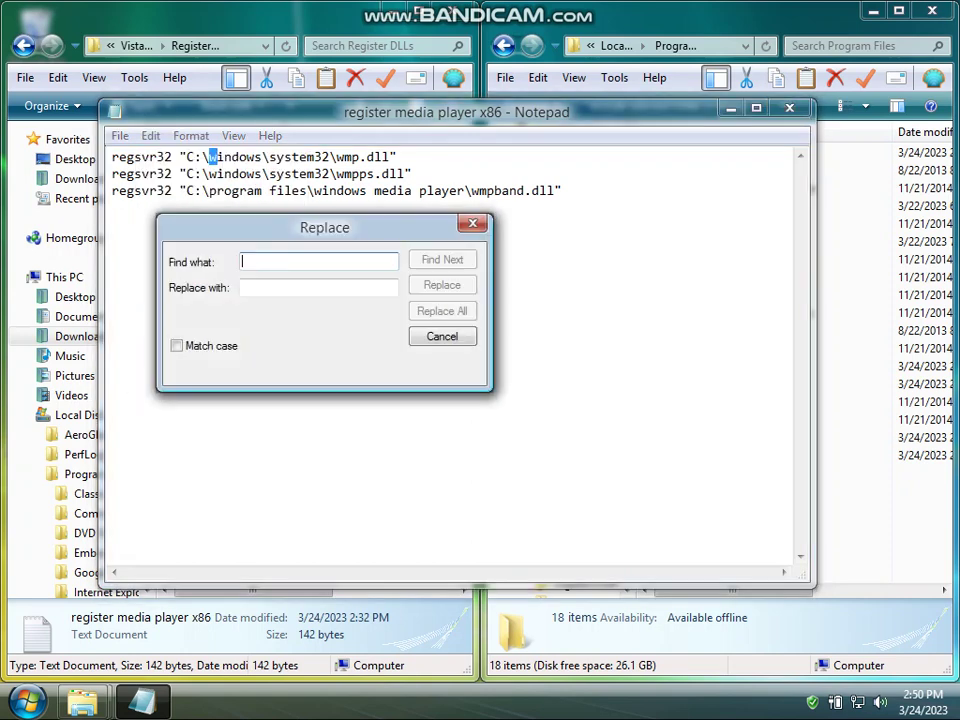
text(w)
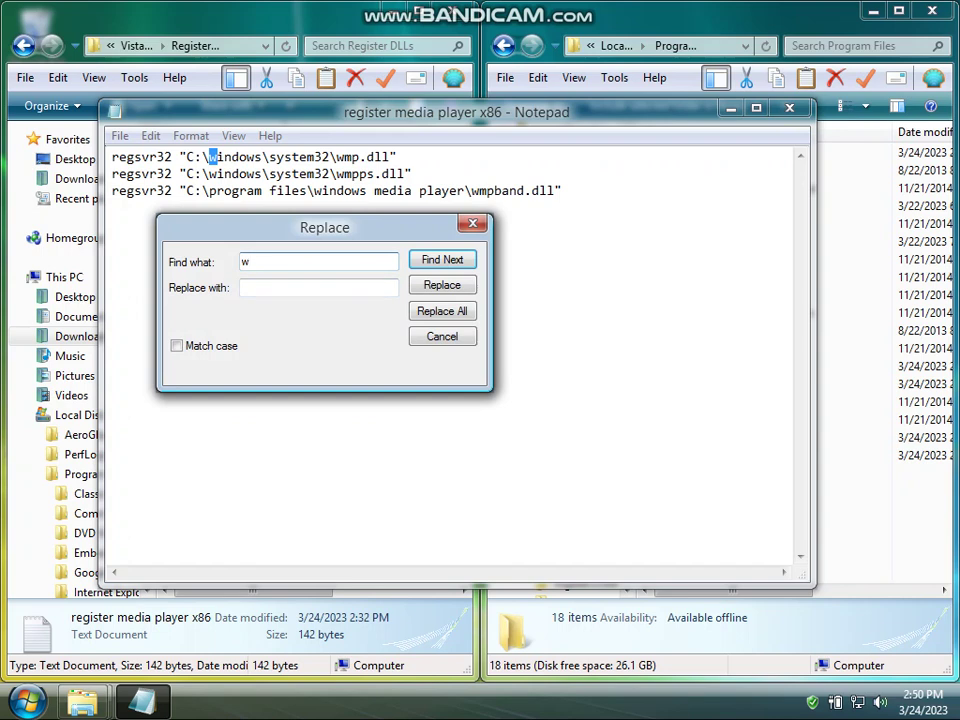
key(Tab)
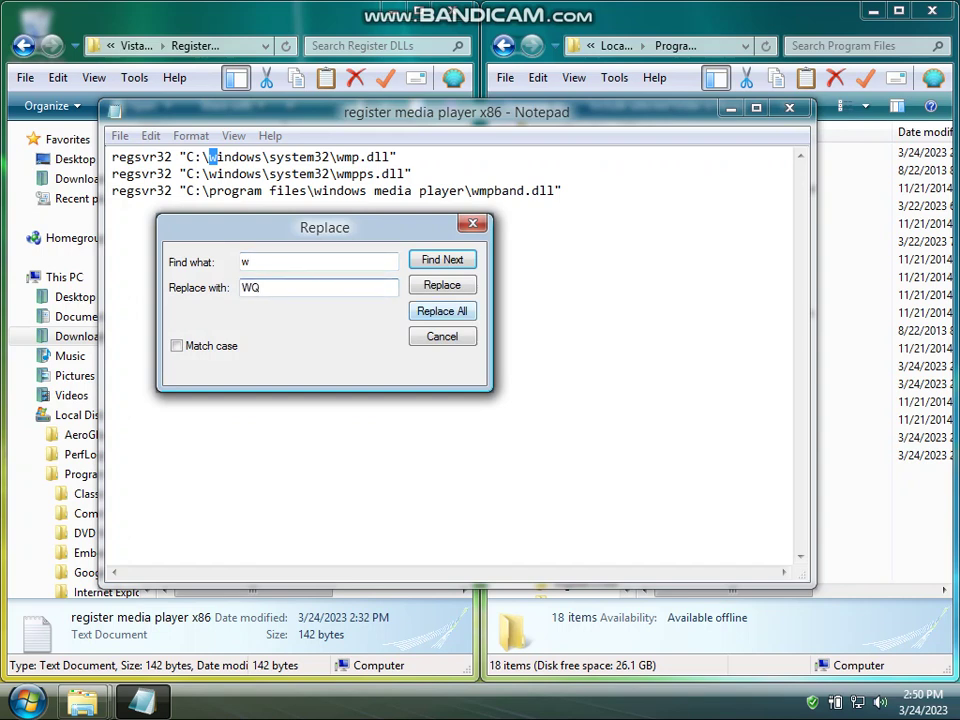
click(442, 311)
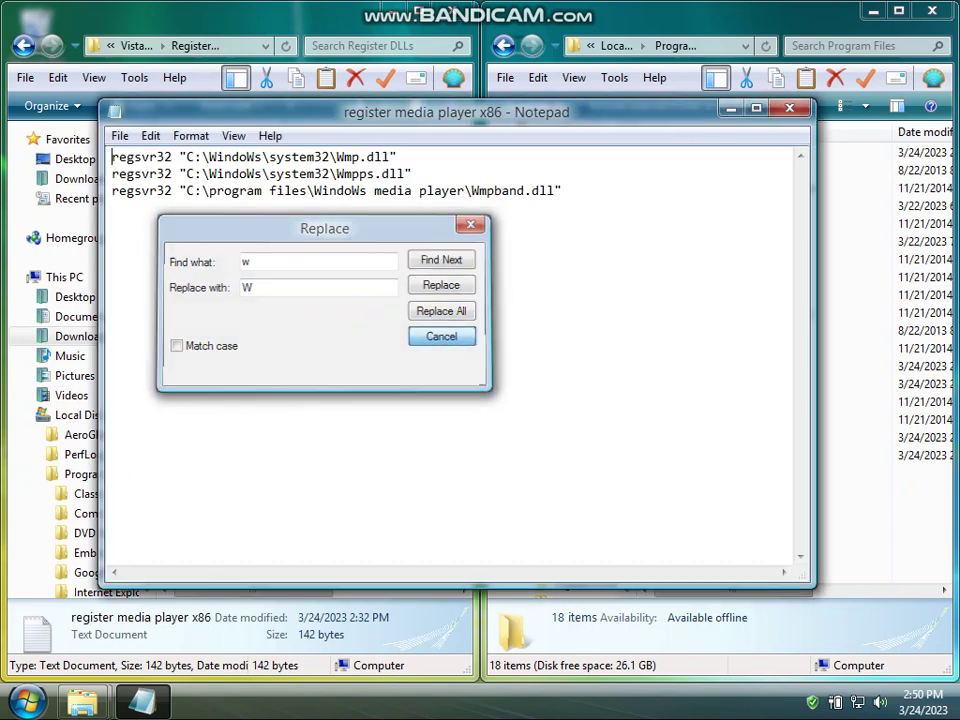
- Undo the last replacement and close the register media player x86 file without saving
key(Escape)
key(ctrl+z)
click(412, 190)
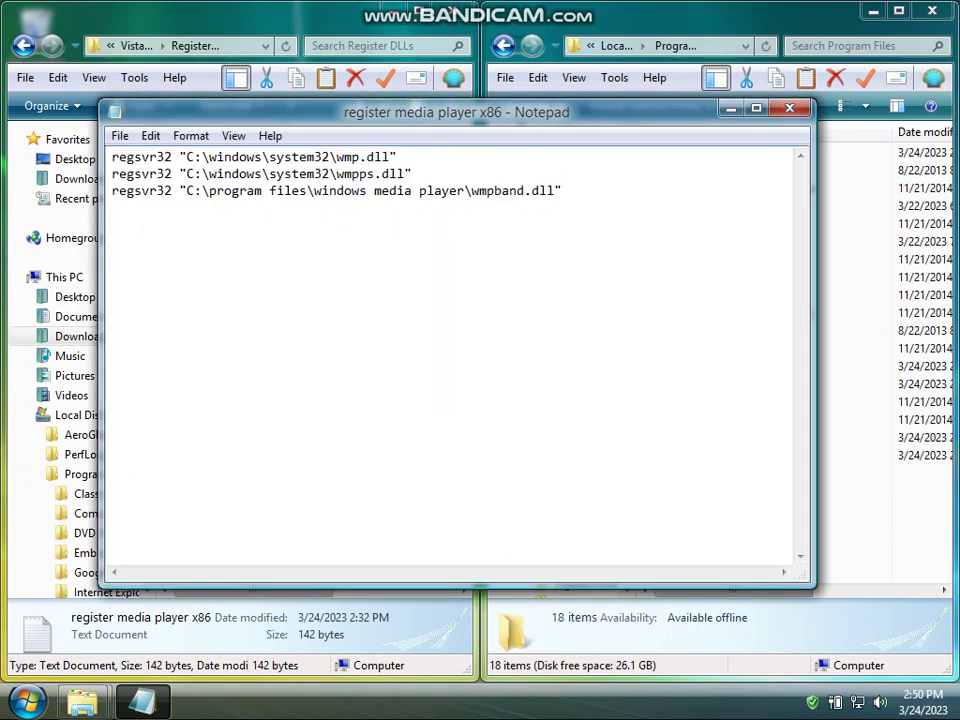
click(790, 108)
click(517, 401)
click(375, 385)
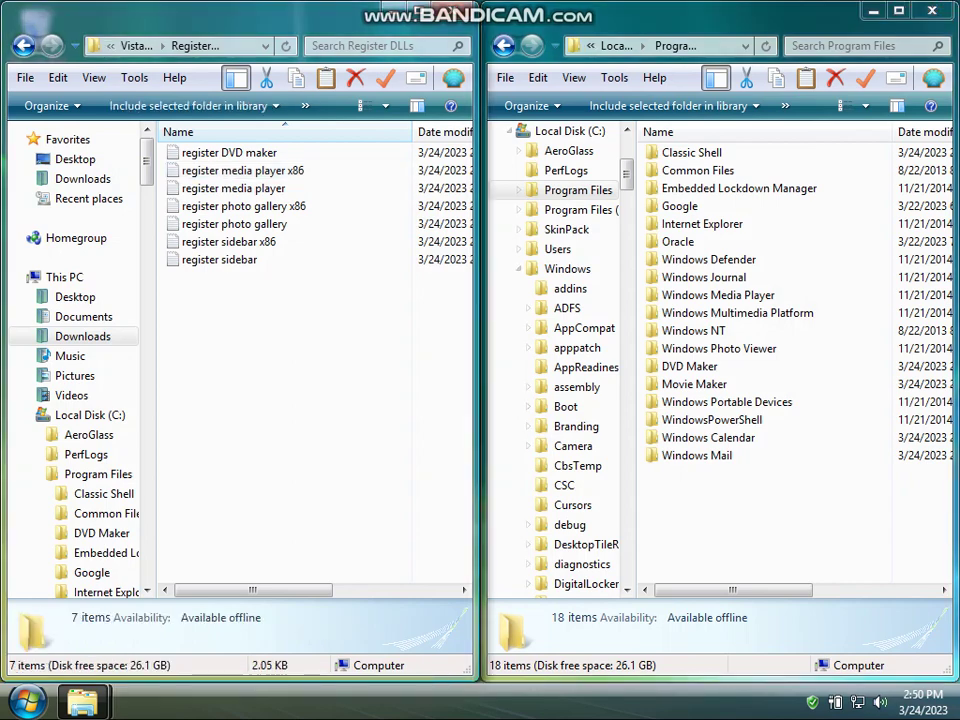
- Reopen register media player x86 and copy the path of the Windows Media Player folder in Program Files
double_click(243, 170)
click(856, 508)
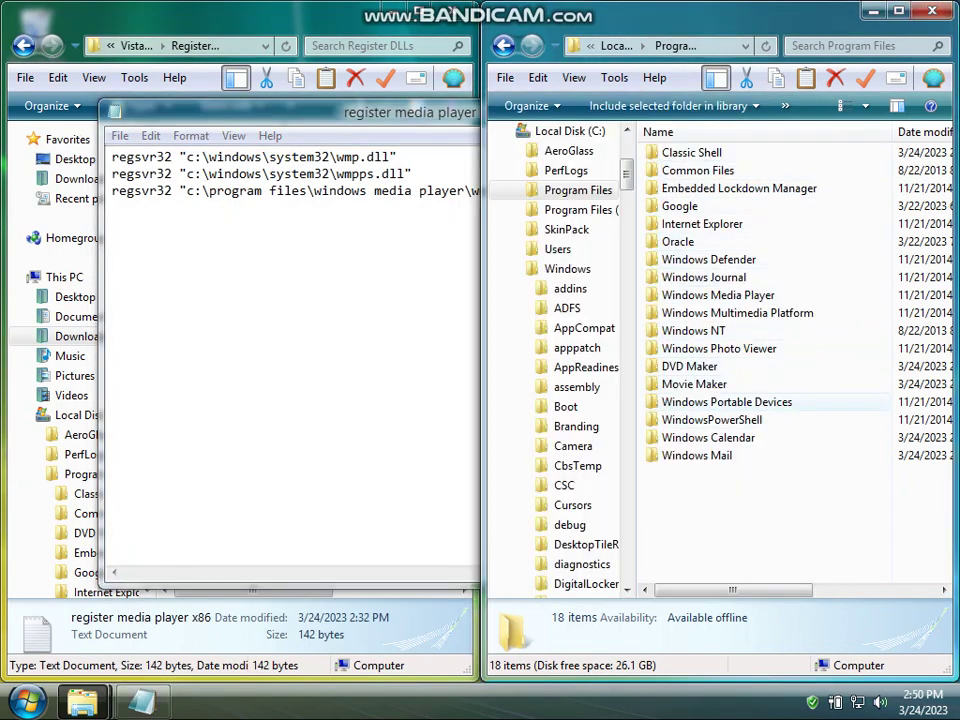
double_click(720, 295)
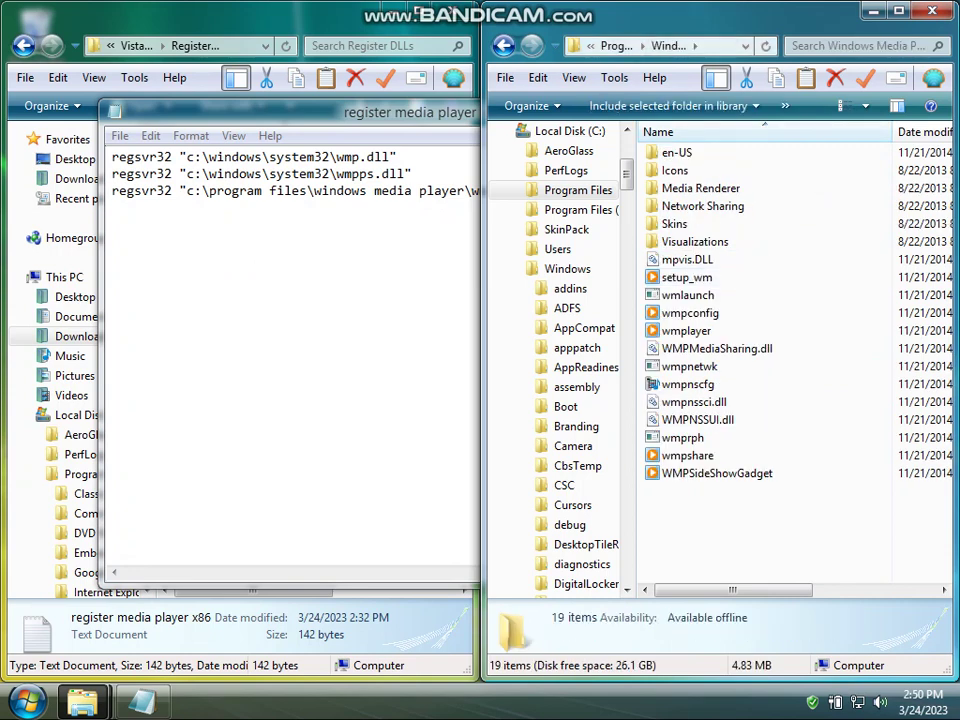
click(722, 46)
key(ctrl+c)
click(800, 525)
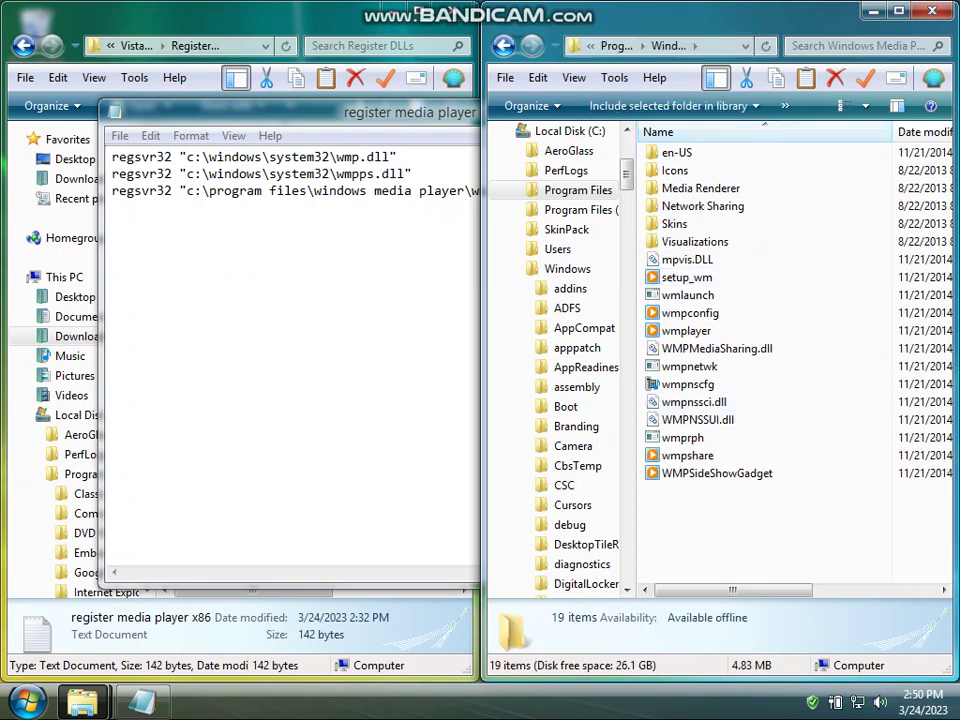
- Replace the folder path before wmpband.dll in the third regsvr32 line with the copied C:\Program Files\Windows Media Player
click(503, 46)
click(800, 520)
click(377, 190)
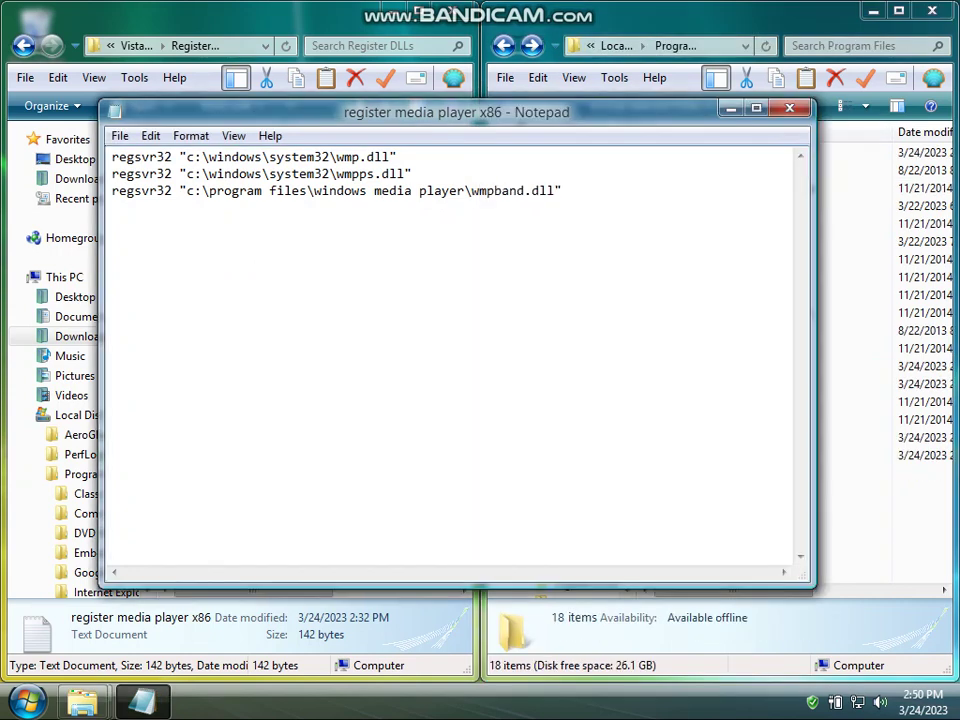
drag(465, 190, 172, 190)
key(ctrl+v)
- Bring the second Explorer window back to the root of Local Disk (C:)
key(alt+Tab)
click(503, 46)
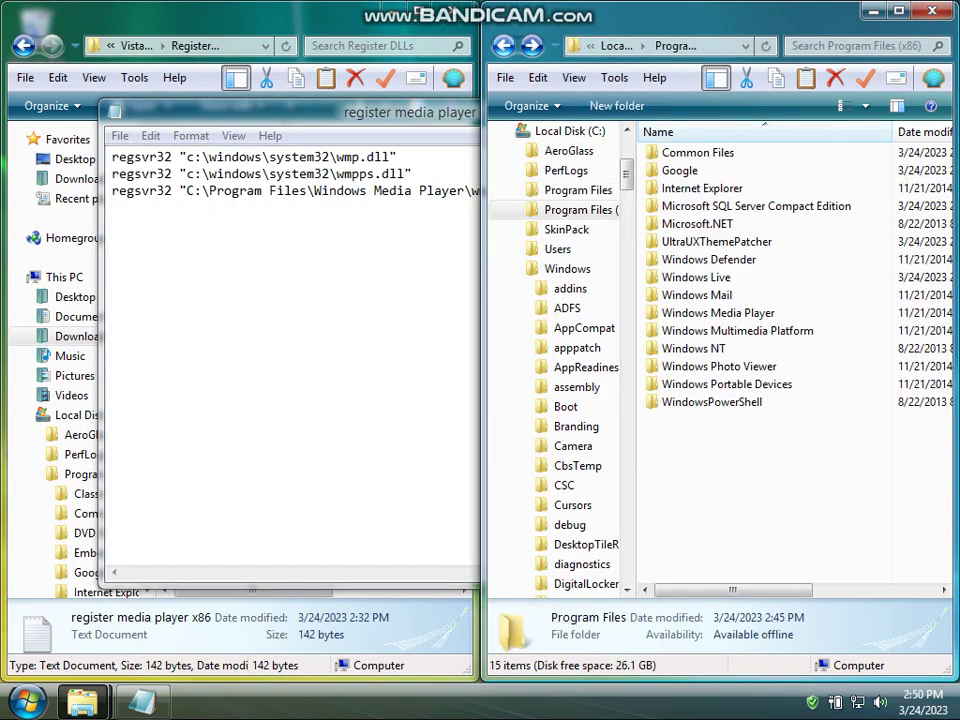
click(503, 46)
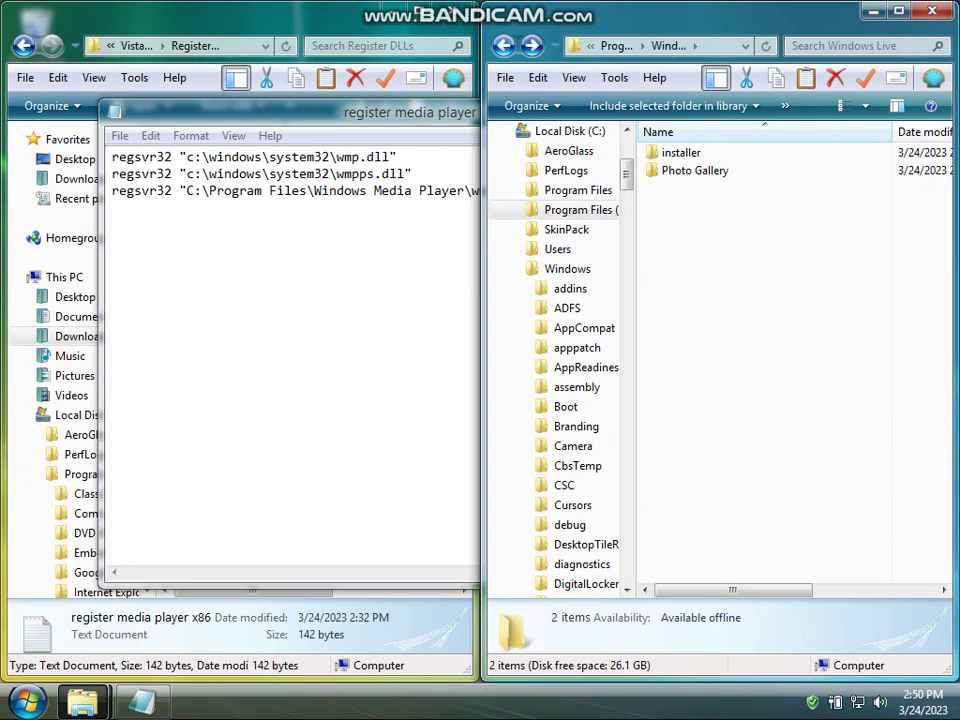
click(503, 46)
click(503, 46)
key(BackSpace)
key(BackSpace)
key(BackSpace)
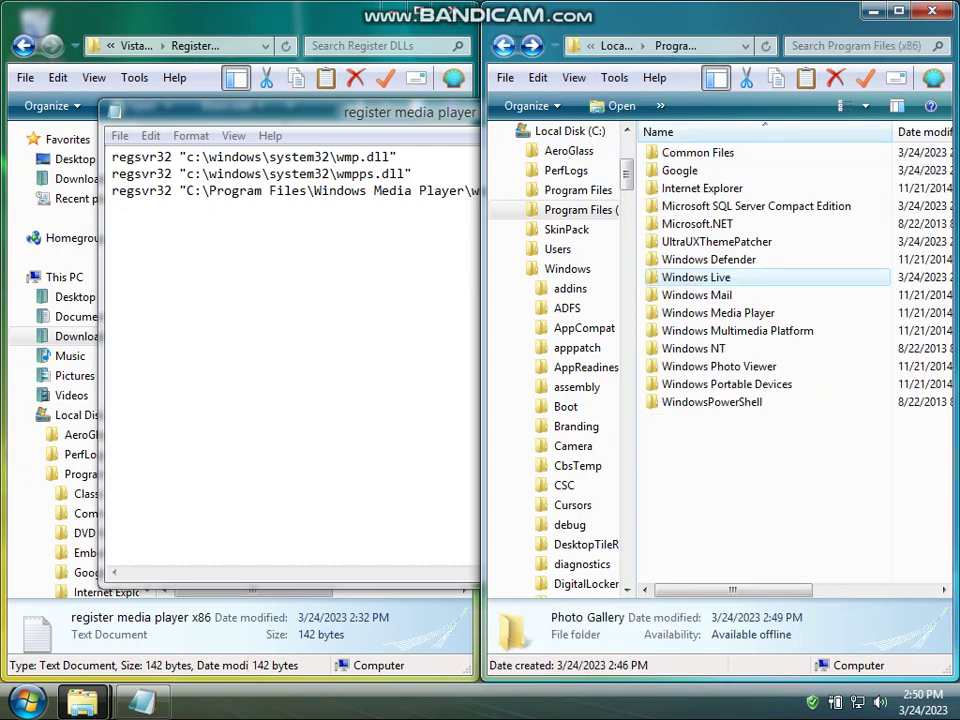
click(532, 46)
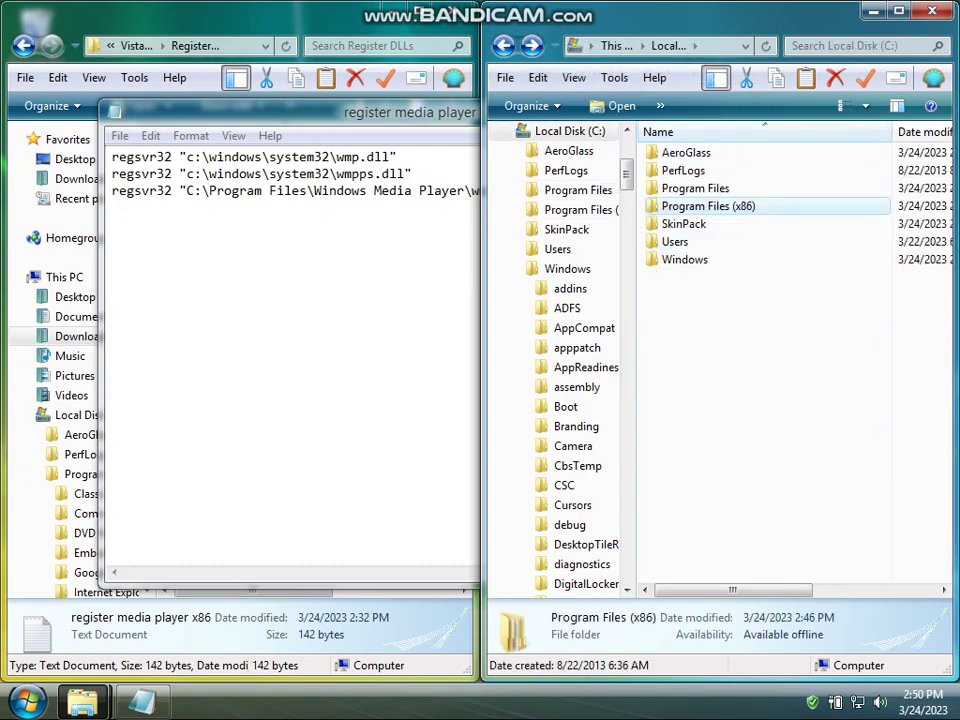
- Open Windows\System32 and copy its folder path
double_click(686, 260)
scroll(697, 277, down, 8)
scroll(697, 277, down, 7)
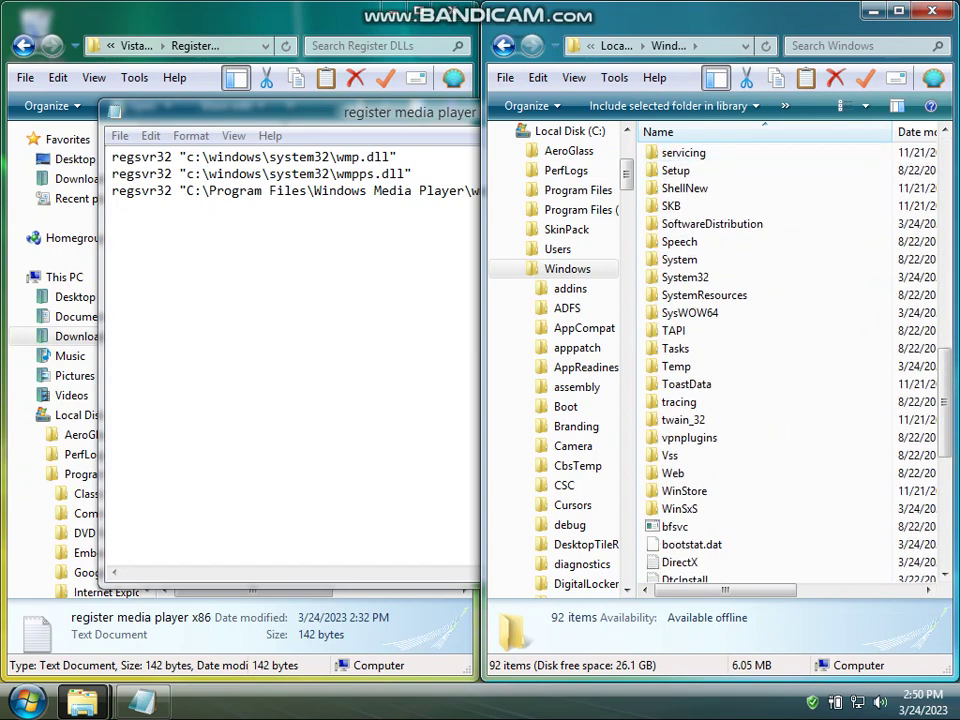
double_click(690, 277)
click(728, 46)
key(ctrl+c)
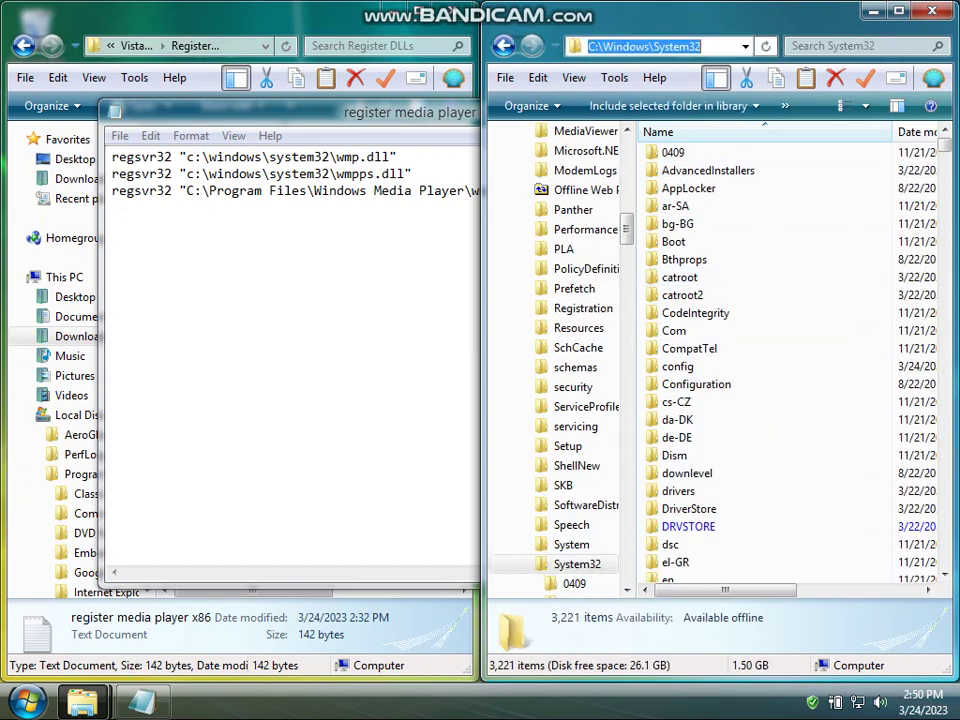
key(Escape)
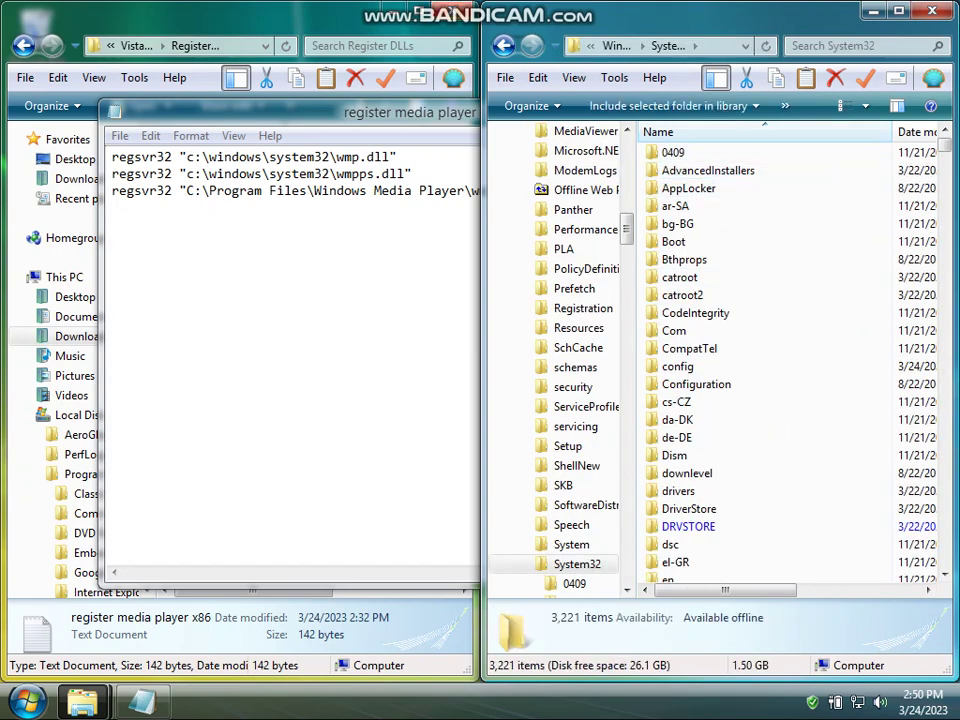
- Take the second Explorer window back to the root of Local Disk (C:) and open Program Files
key(BackSpace)
key(BackSpace)
key(p)
key(p)
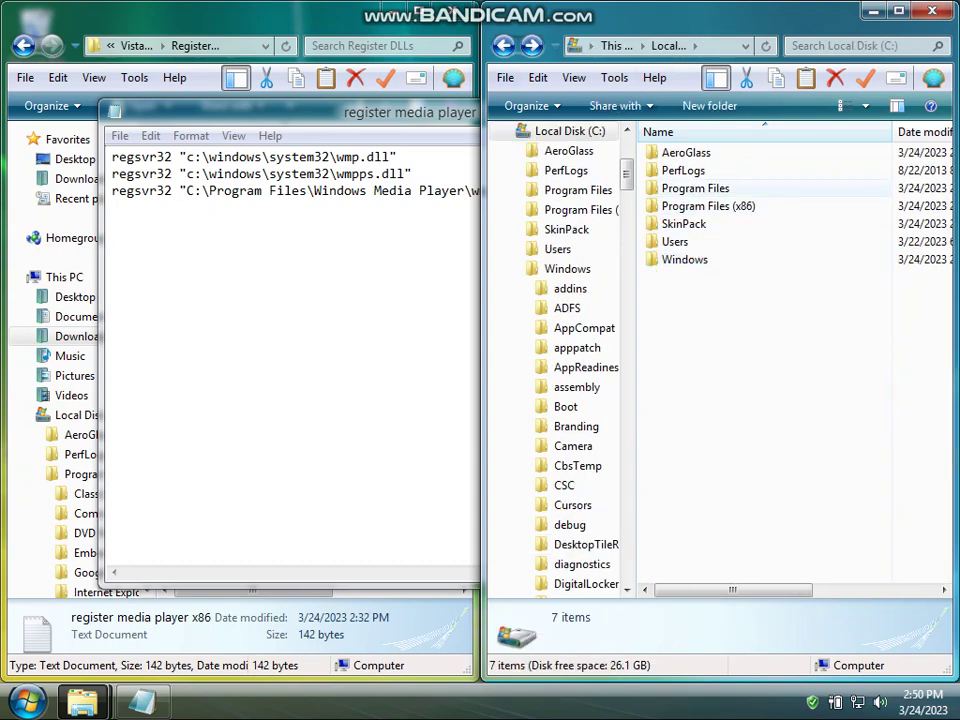
key(Return)
- Replace the folder paths before wmp.dll and wmpps.dll in register media player x86 with the copied C:\Windows\System32
click(269, 191)
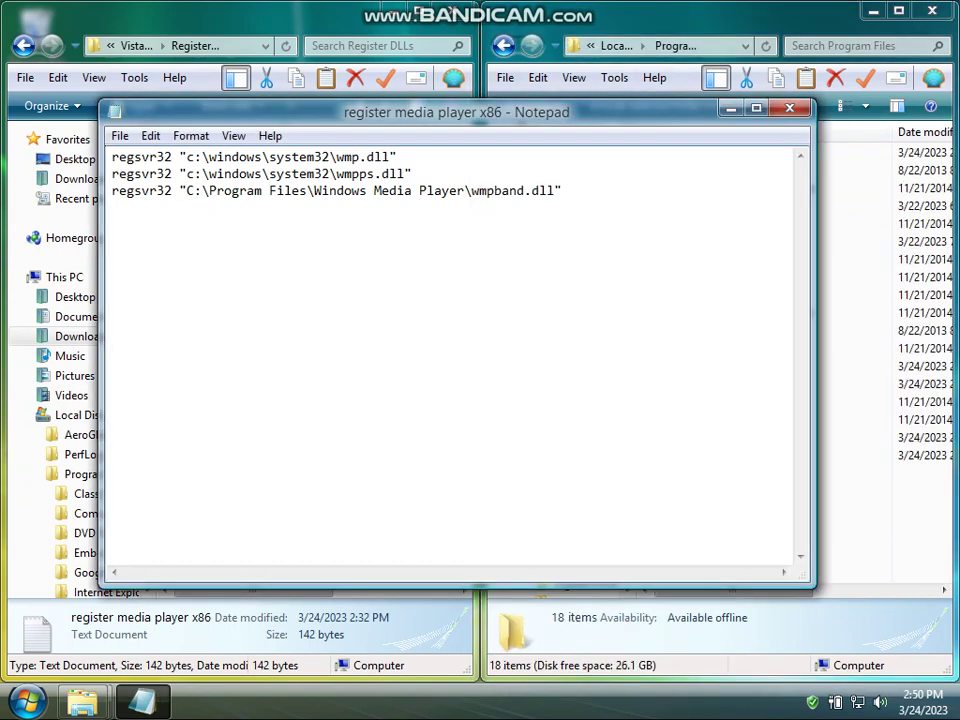
drag(224, 157, 208, 174)
key(ctrl+v)
key(ctrl+v)
- Save the edited commands to the Desktop as register media player x86.bat with the All Files type, and close the file
click(120, 136)
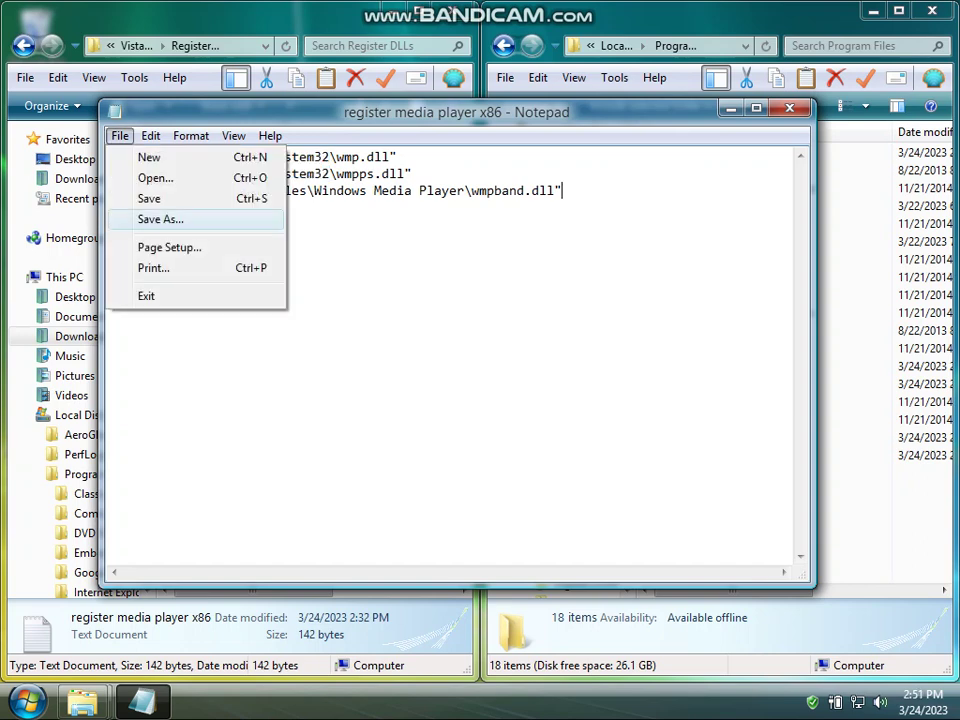
click(161, 219)
click(180, 276)
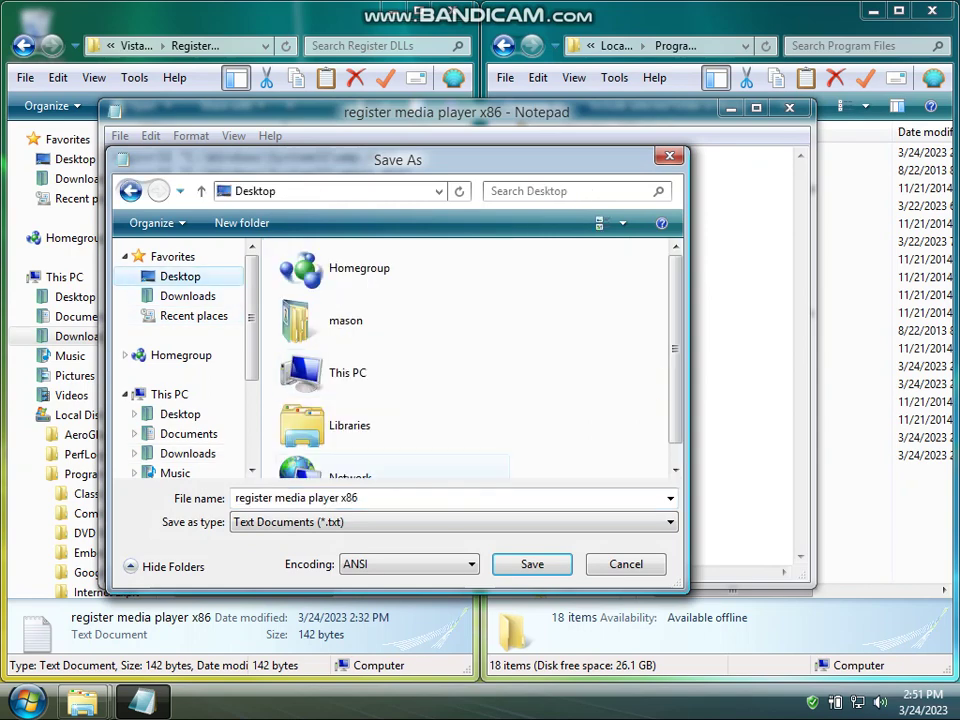
click(320, 522)
click(300, 555)
click(360, 498)
click(360, 498)
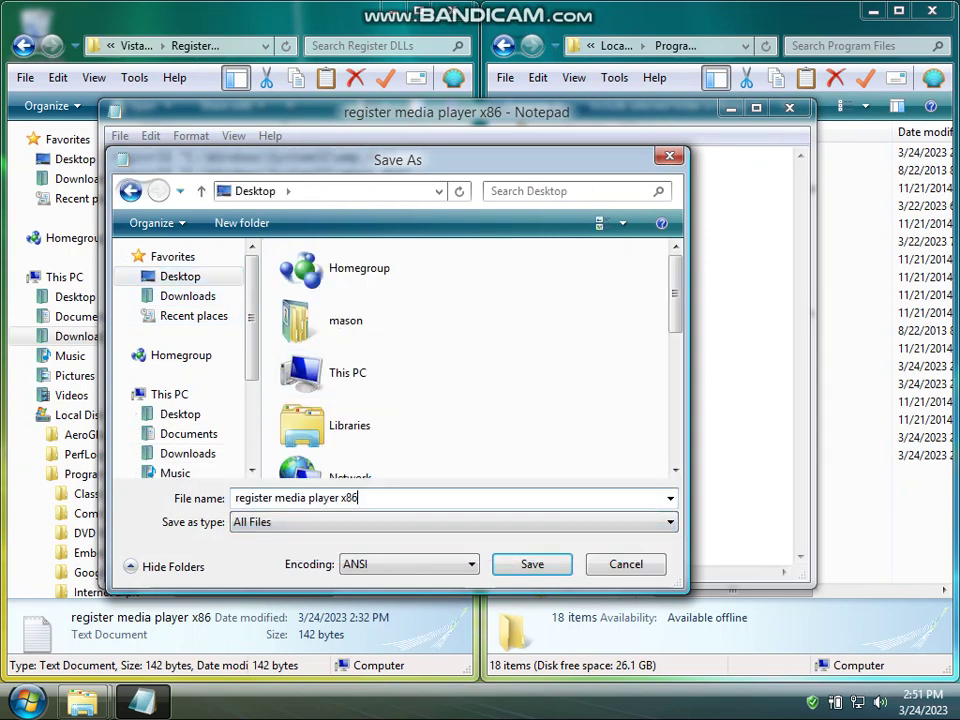
text(.bat)
key(Return)
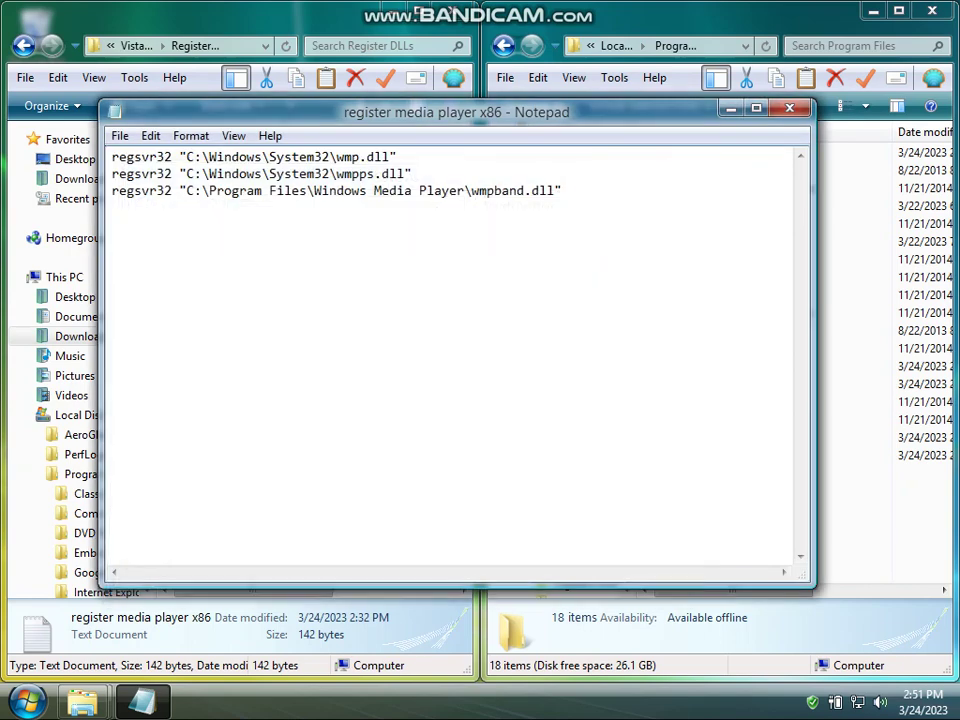
key(alt+F4)
- Open register media player and replace the folder paths in the first two regsvr32 lines with C:\Windows\System32
key(Down)
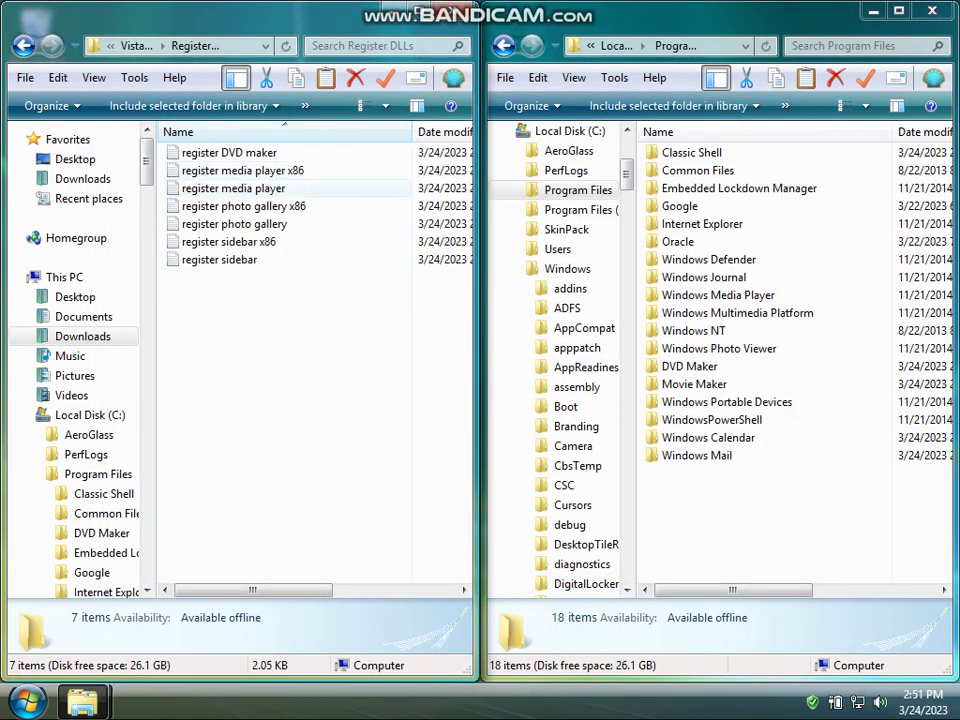
key(Return)
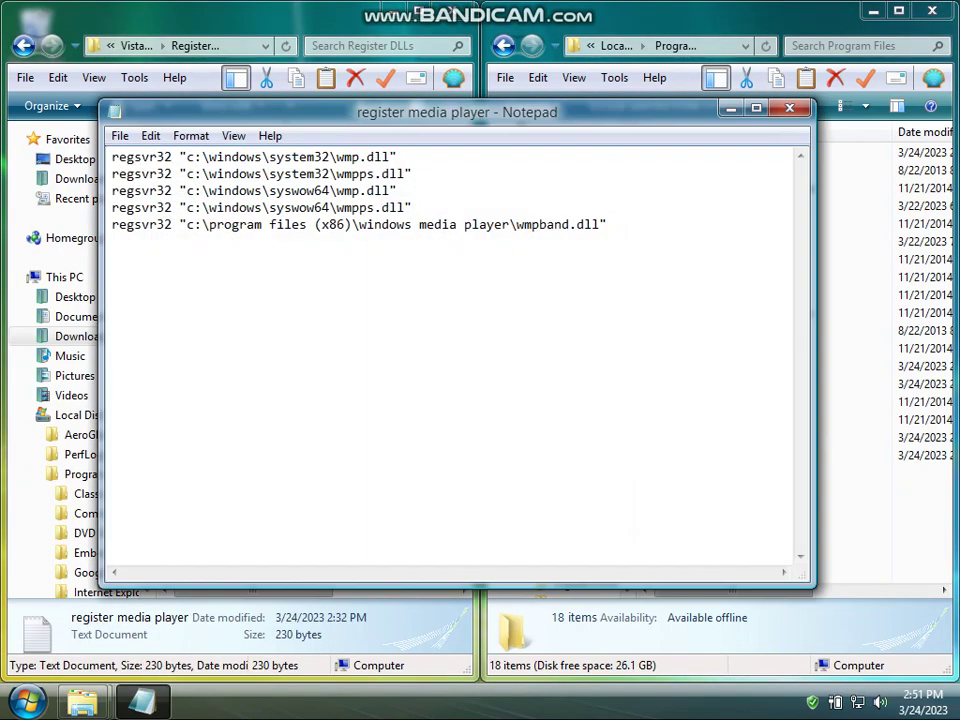
drag(330, 157, 186, 157)
key(ctrl+v)
drag(331, 174, 208, 174)
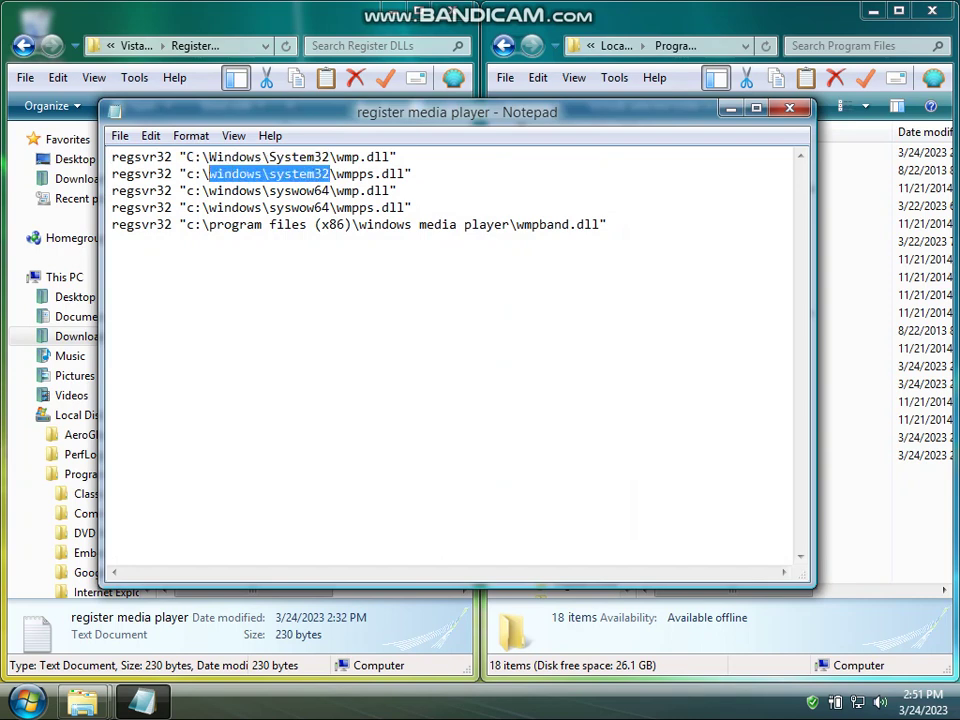
key(ctrl+v)
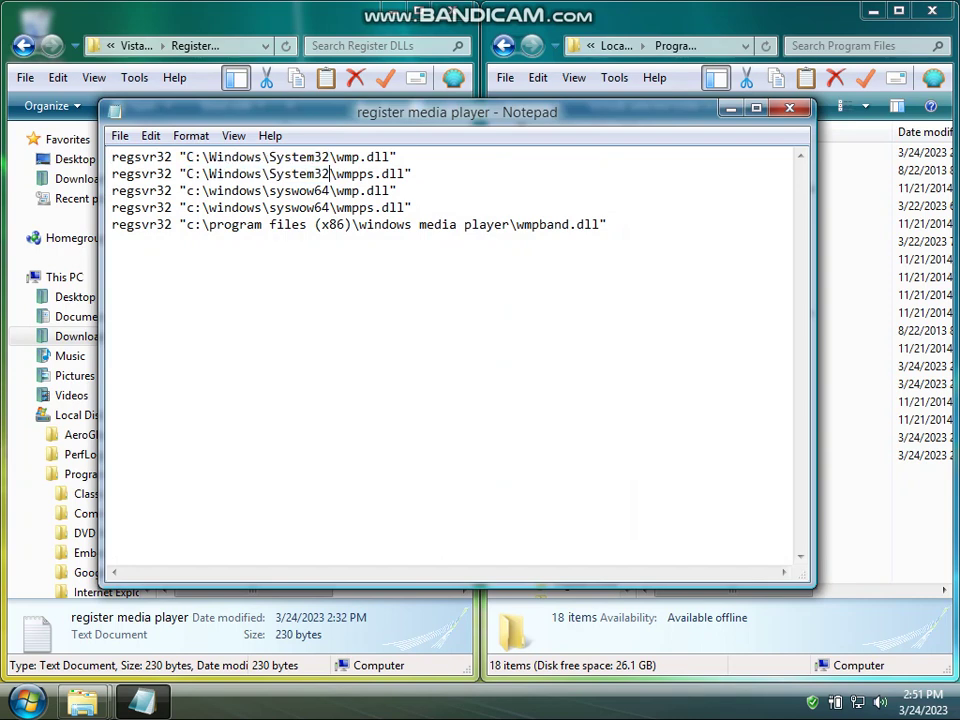
- Open Windows Media Player inside Program Files (x86) in the second Explorer window and copy its folder path
click(866, 520)
click(504, 46)
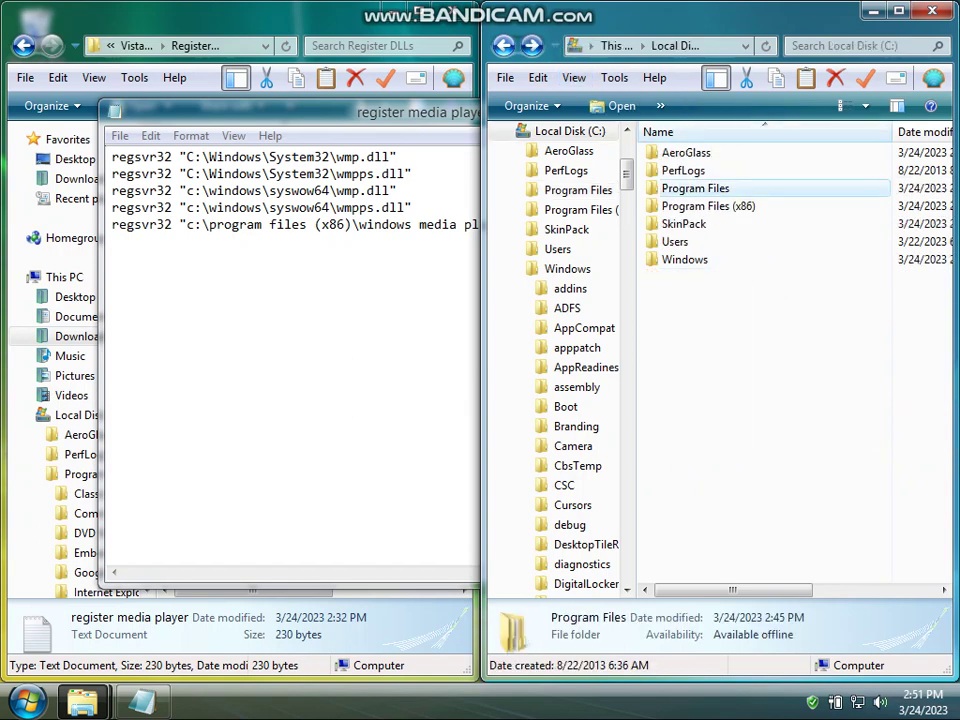
double_click(708, 206)
double_click(717, 313)
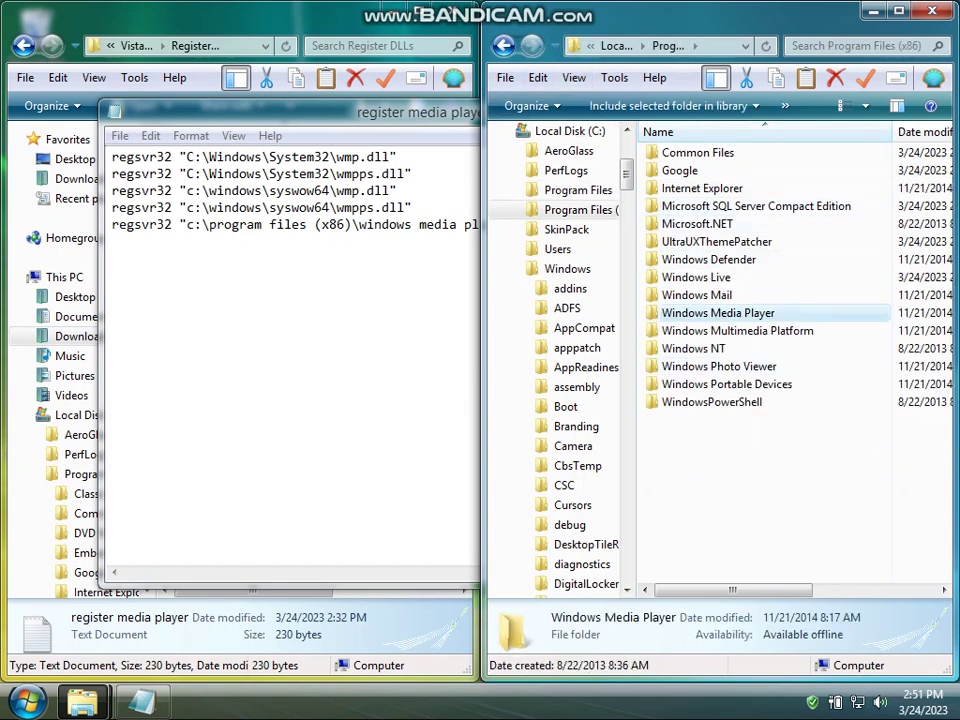
click(720, 46)
key(ctrl+c)
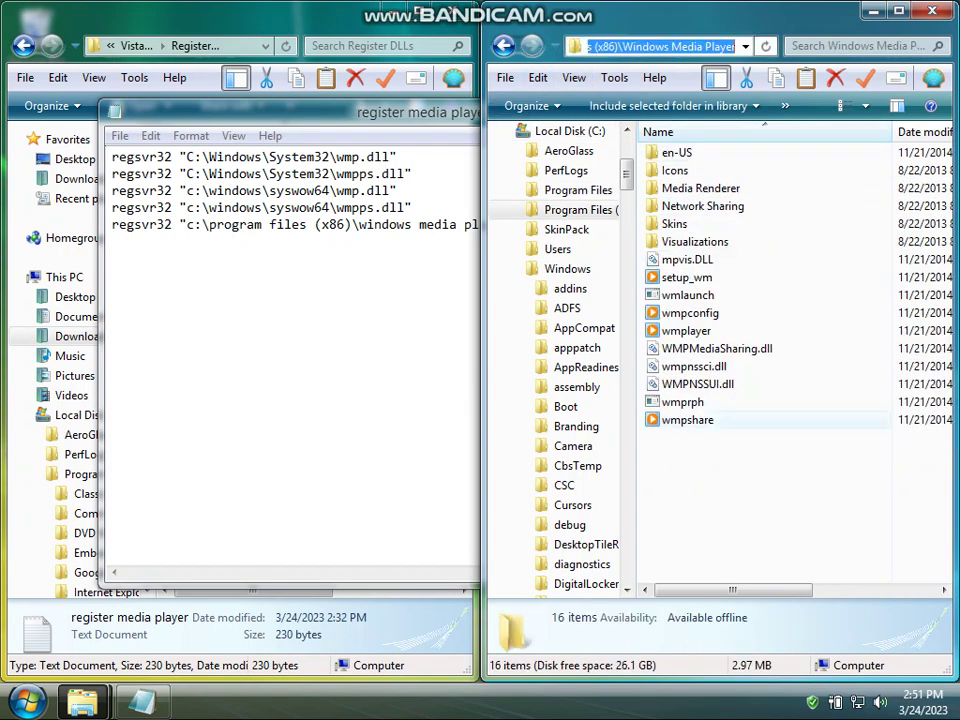
- Leave the Windows Media Player folder for the root of Local Disk (C:) and open Program Files
click(743, 470)
key(alt+Left)
key(alt+Left)
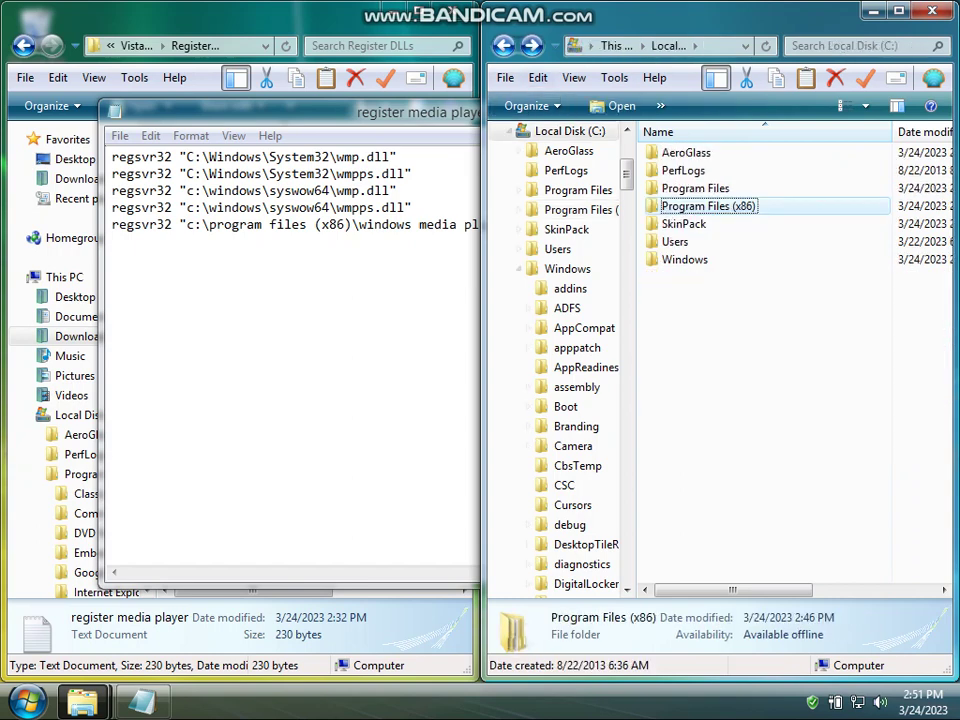
key(Up)
key(Return)
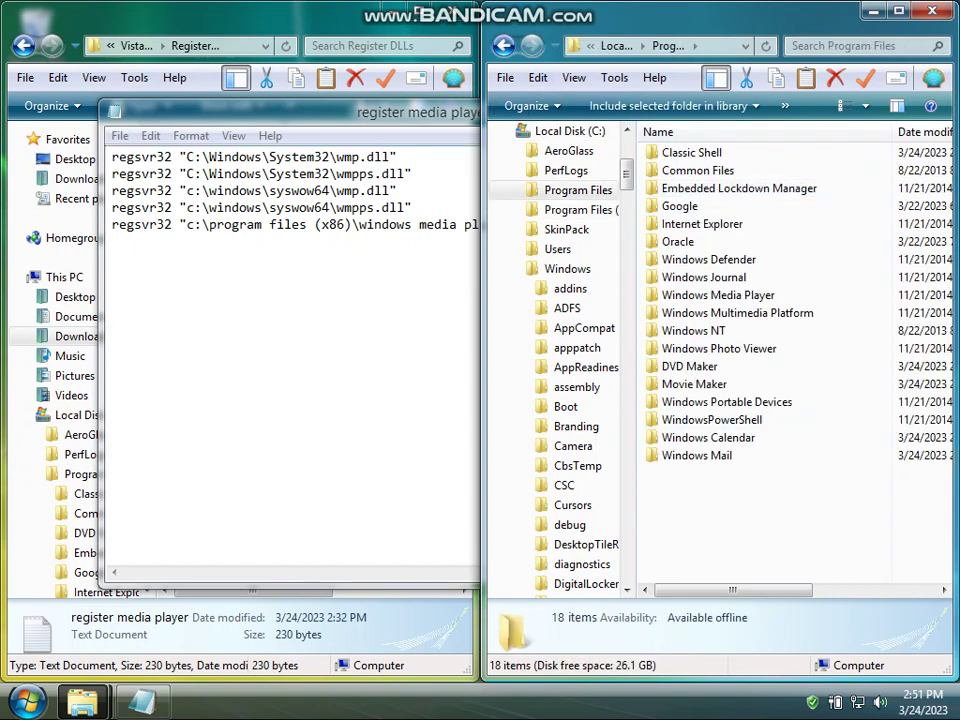
- Replace the folder path before wmpband.dll in register media player with the copied C:\Program Files (x86)\Windows Media Player
key(alt+Tab)
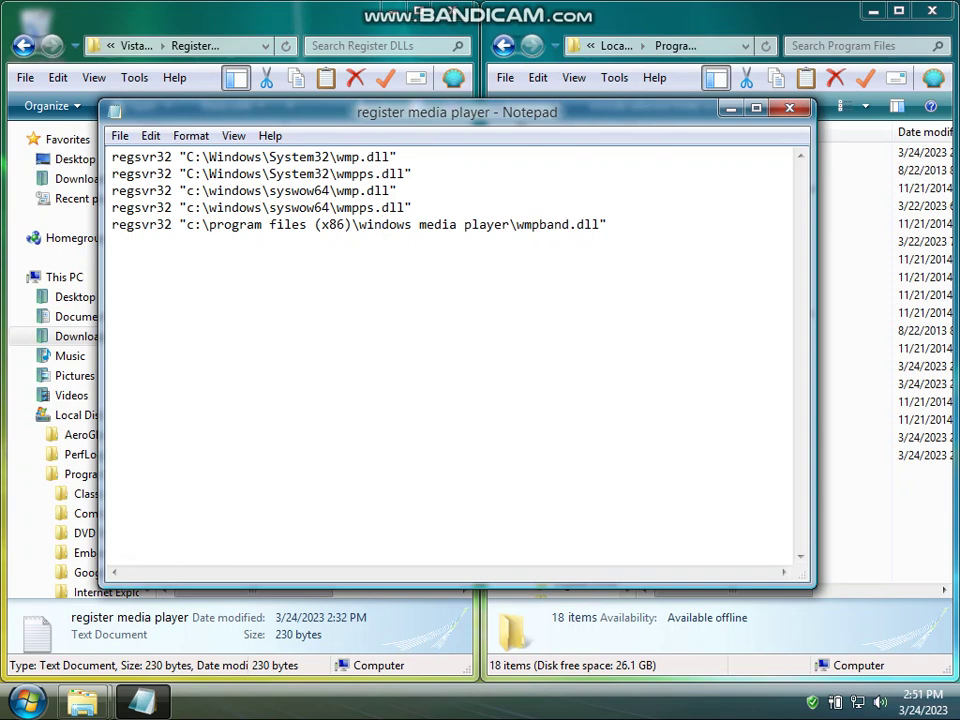
drag(510, 225, 217, 225)
key(ctrl+v)
- Open the SysWOW64 folder inside Windows in the second Explorer window and copy its folder path
key(alt+Tab)
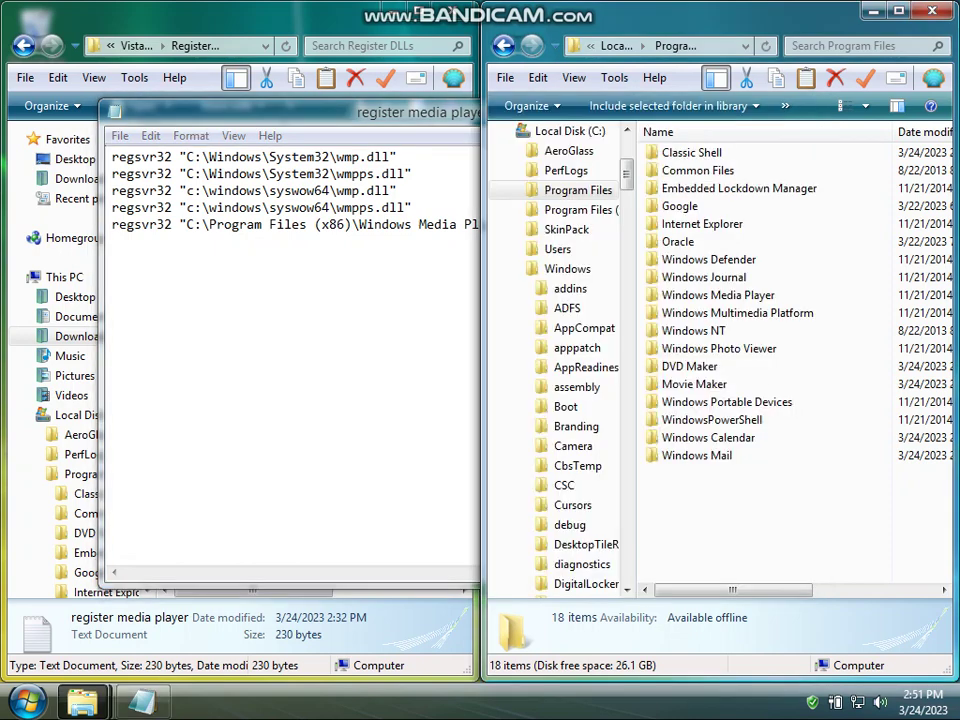
key(BackSpace)
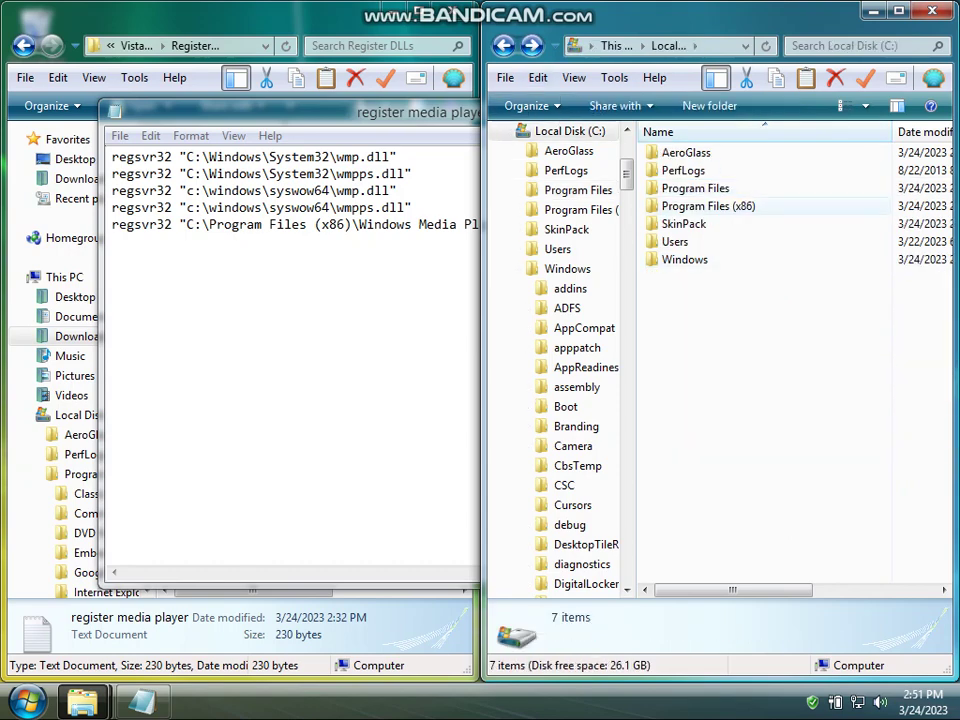
double_click(684, 259)
scroll(686, 250, down, 12)
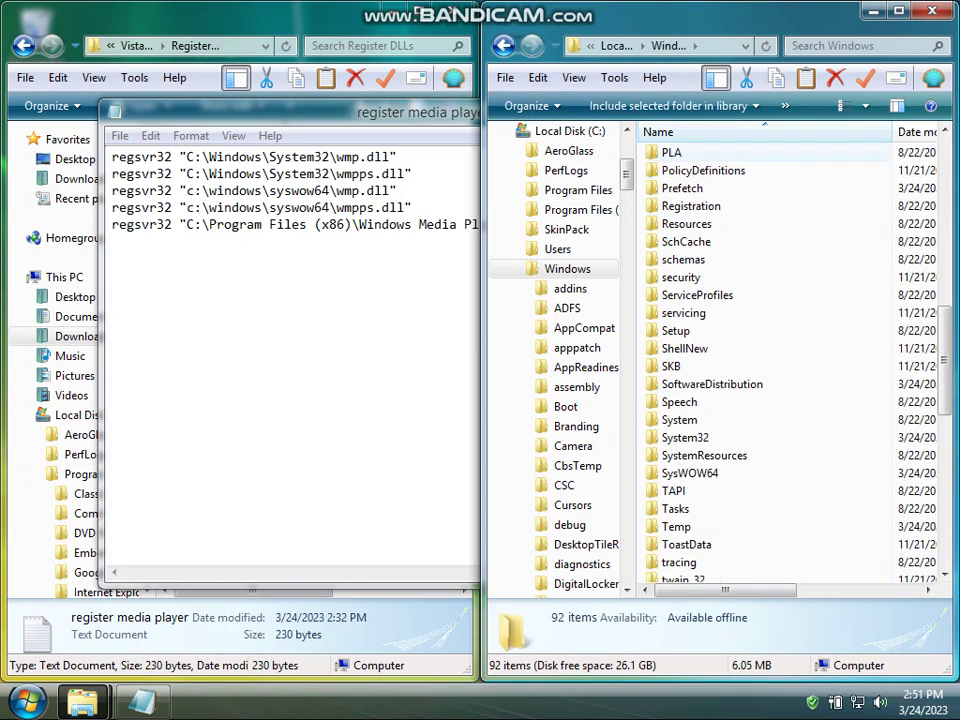
double_click(674, 490)
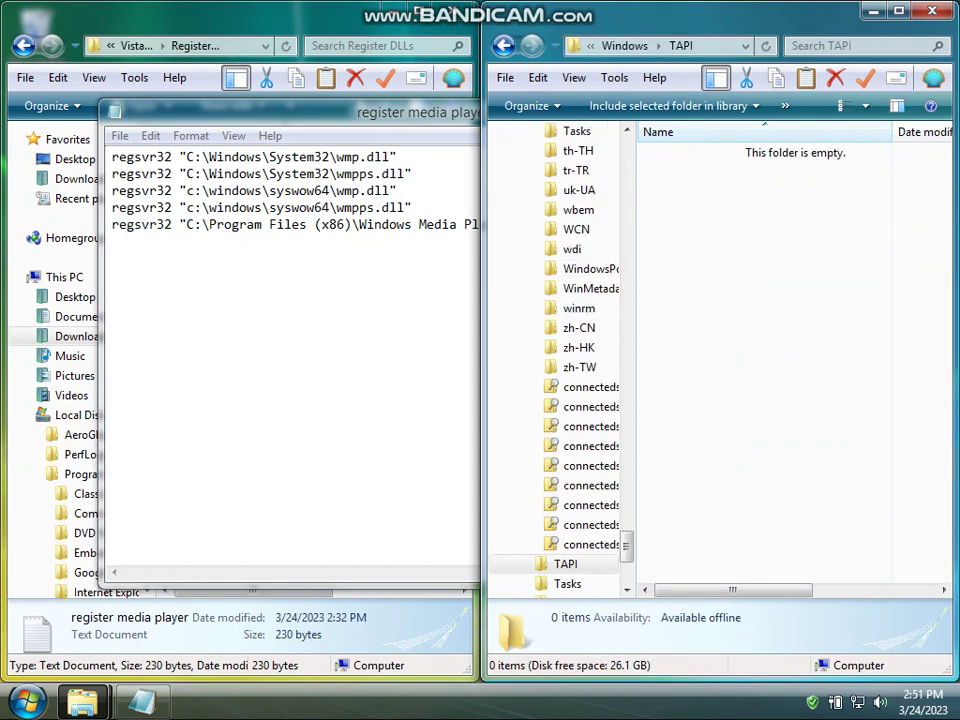
key(BackSpace)
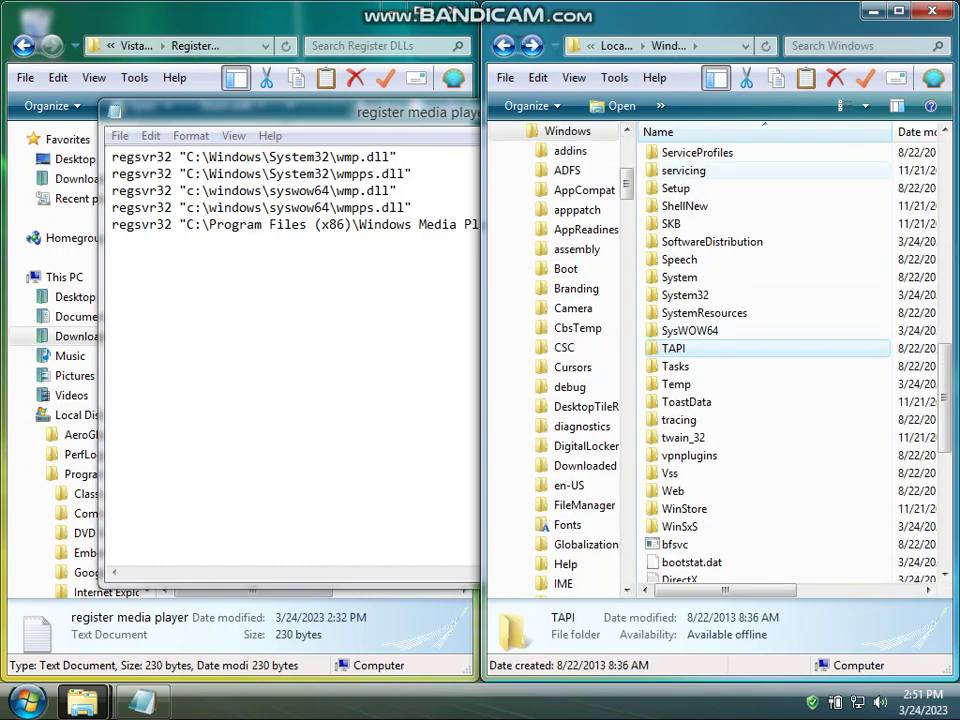
double_click(690, 331)
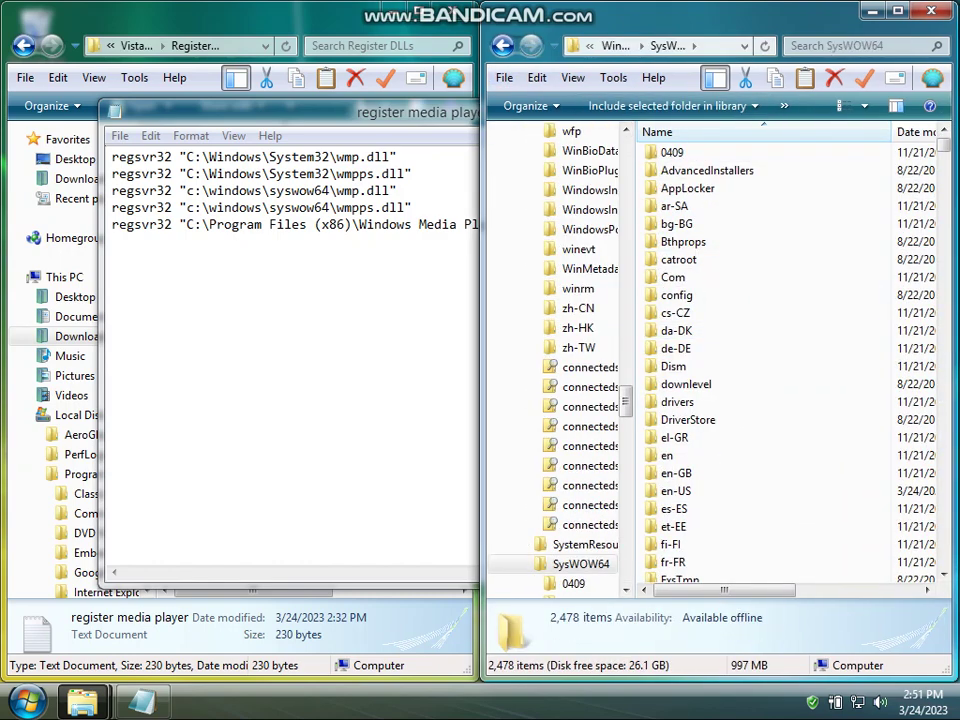
click(724, 46)
key(ctrl+c)
click(812, 186)
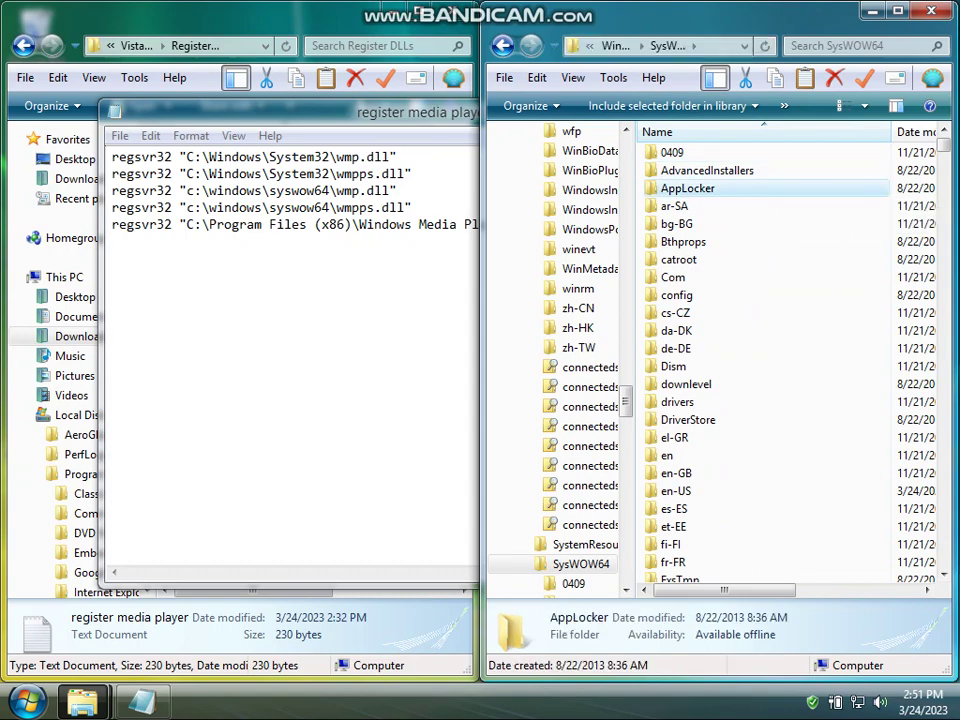
- Return the second Explorer window from SysWOW64 to the root of Local Disk (C:)
click(905, 188)
drag(483, 46, 491, 46)
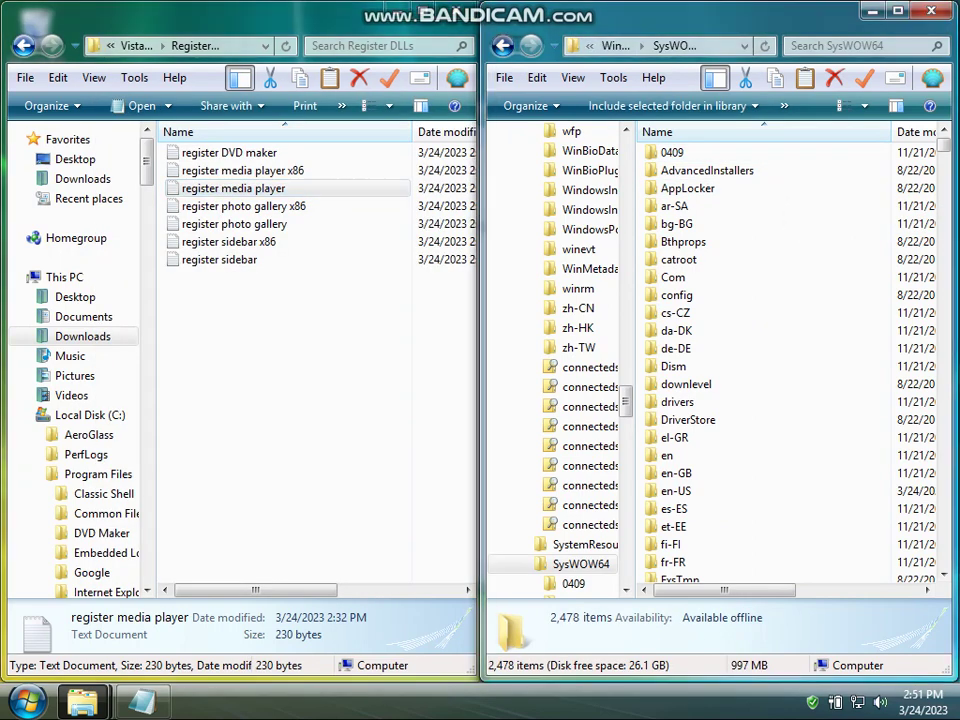
click(502, 45)
click(502, 45)
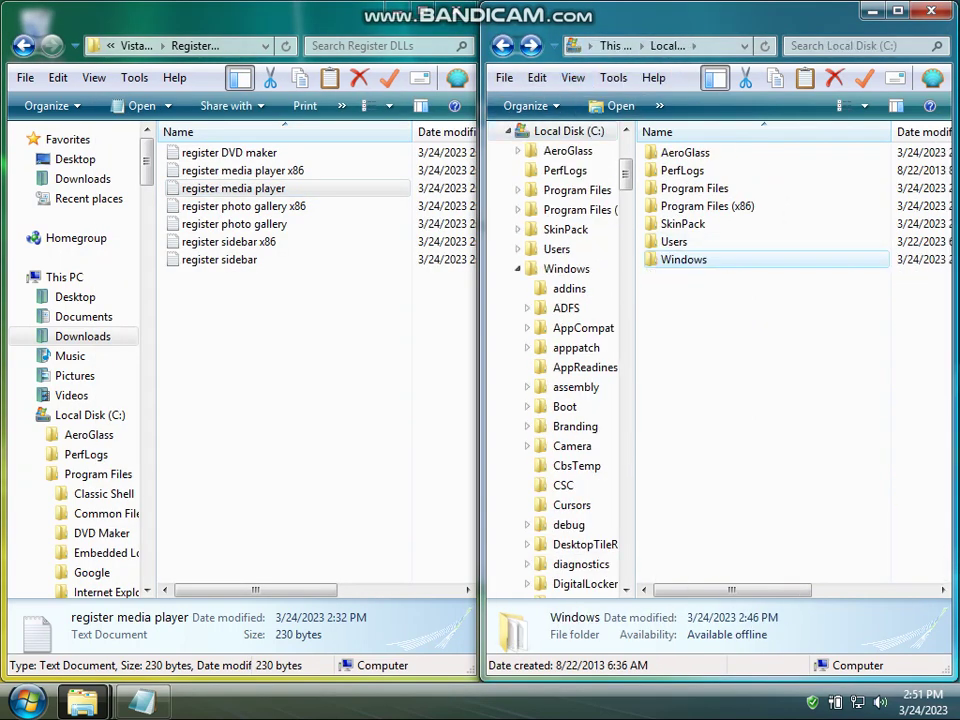
click(728, 350)
drag(325, 12, 0, 163)
- Replace the folder paths in the third and fourth regsvr32 lines with the copied C:\Windows\SysWOW64
key(alt+Tab)
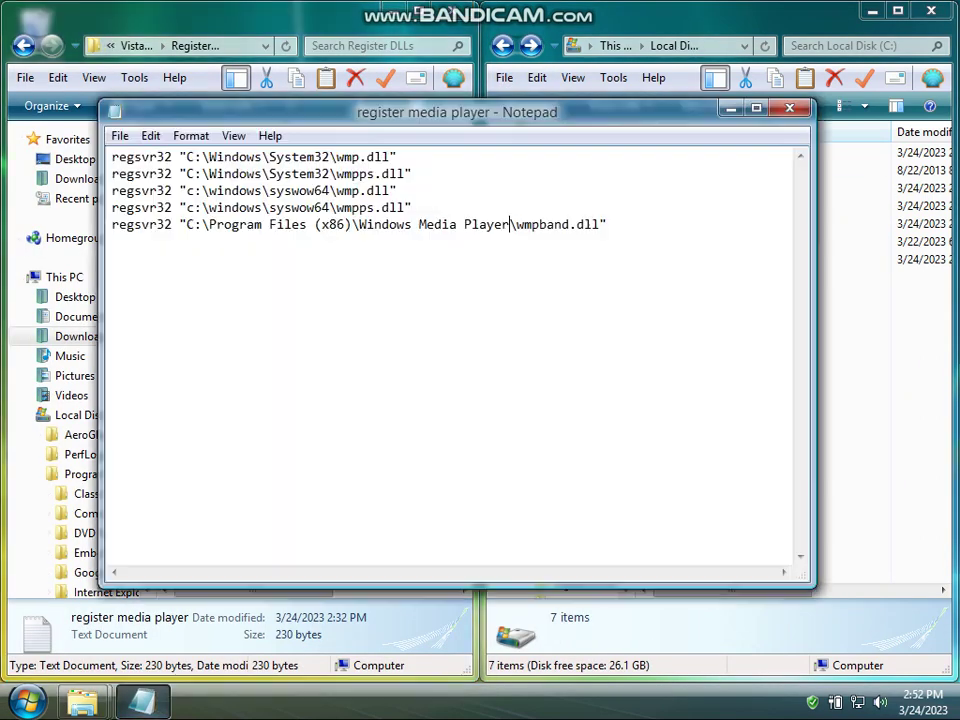
drag(315, 191, 195, 191)
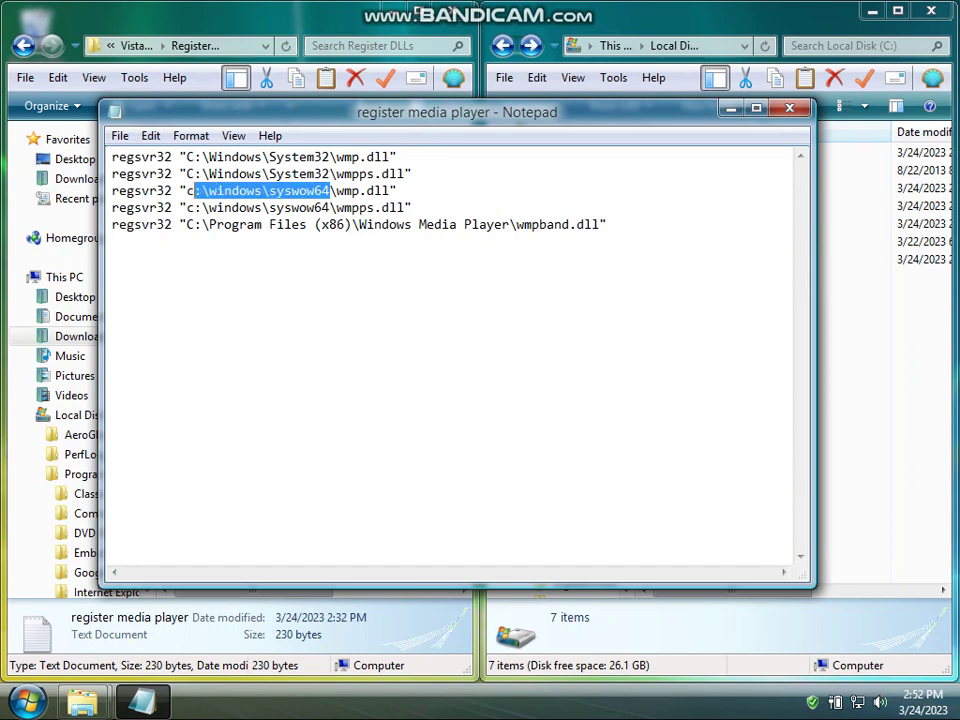
key(ctrl+v)
drag(331, 207, 216, 207)
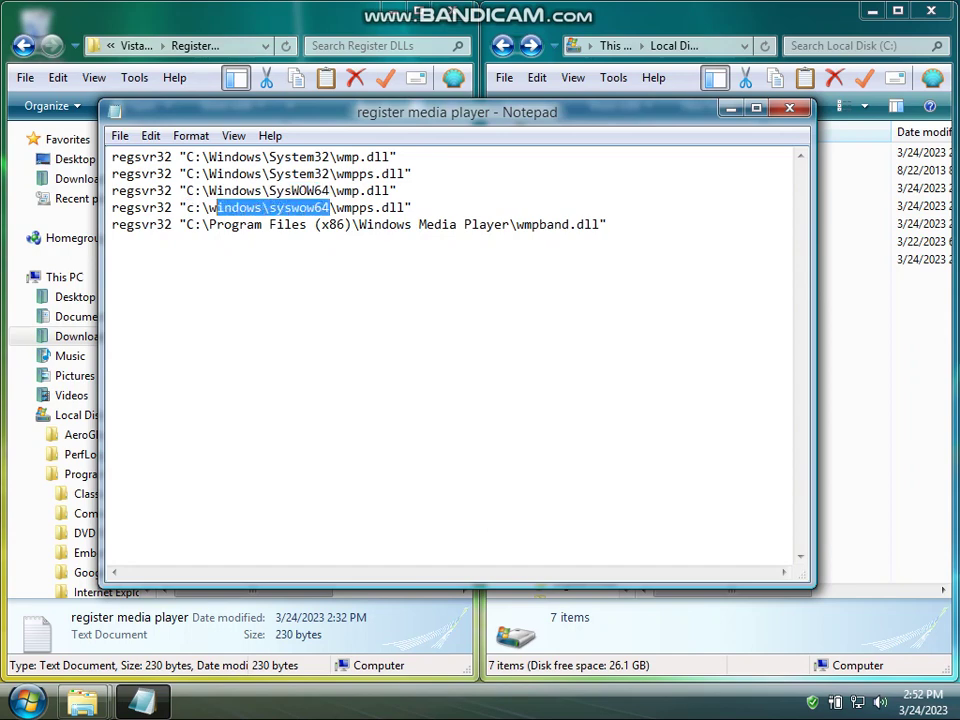
key(ctrl+v)
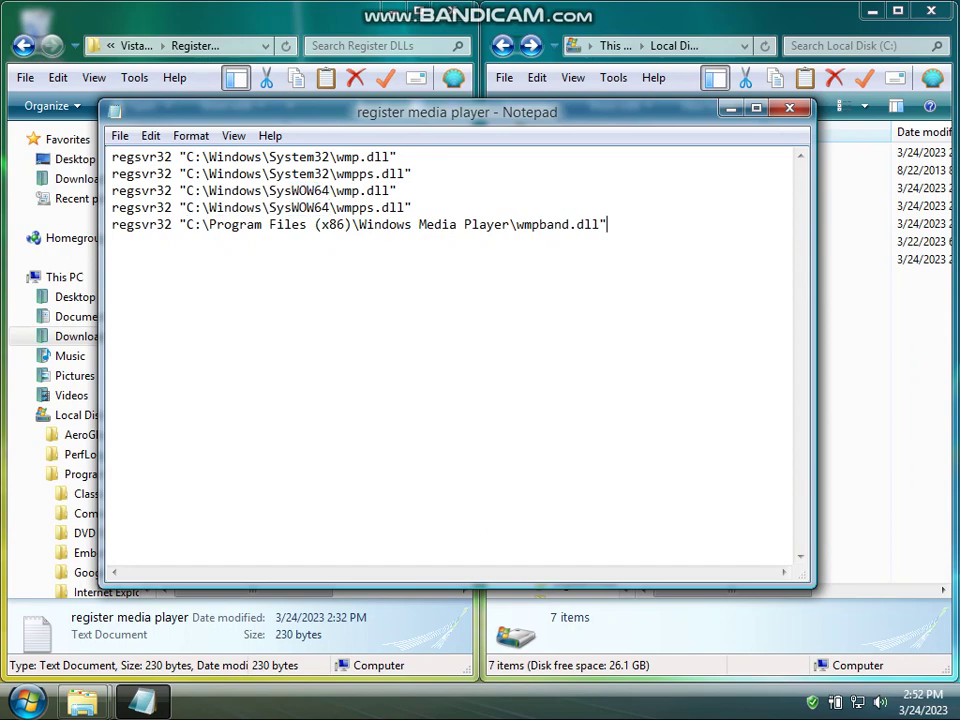
- Save the edited commands to the Desktop as register media player.bat with the All Files type, and close the file
key(alt+f)
key(a)
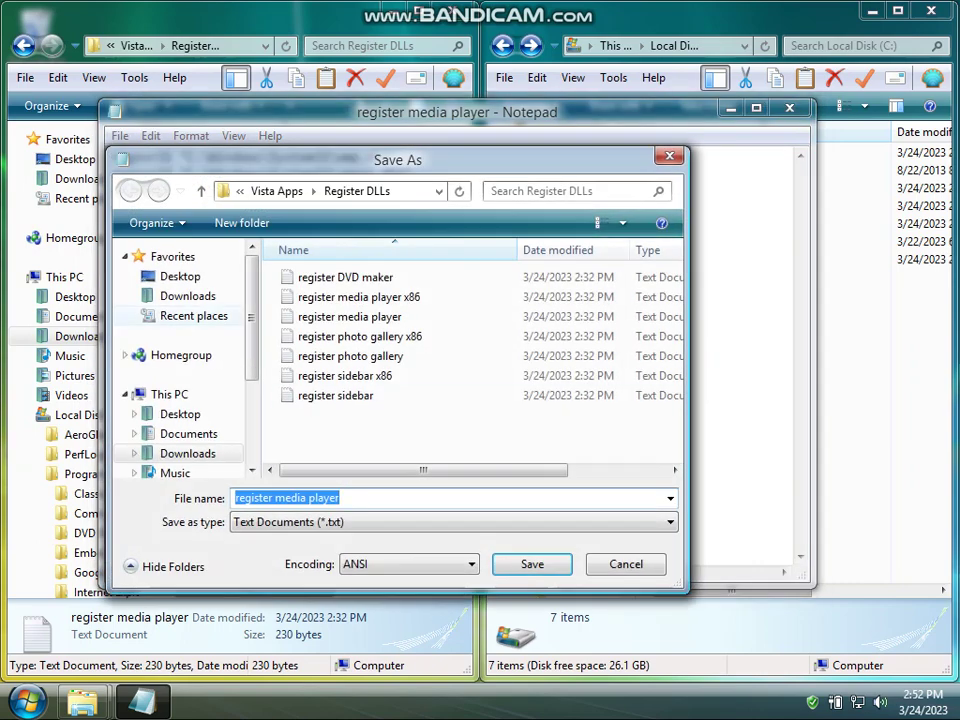
click(180, 276)
click(340, 522)
click(330, 555)
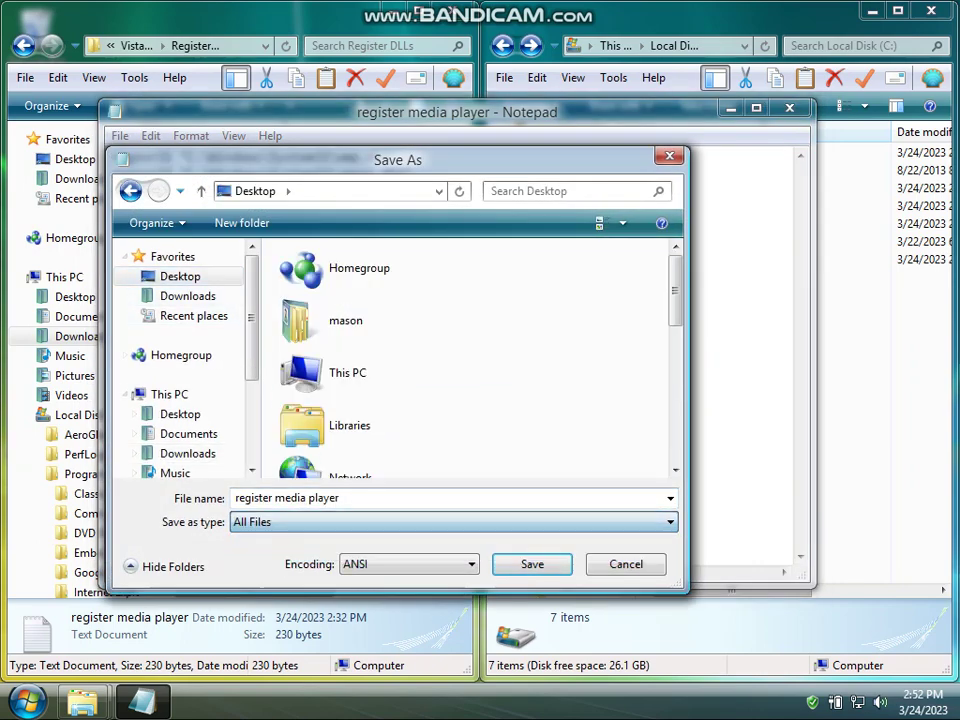
click(345, 498)
text(.bat)
key(Return)
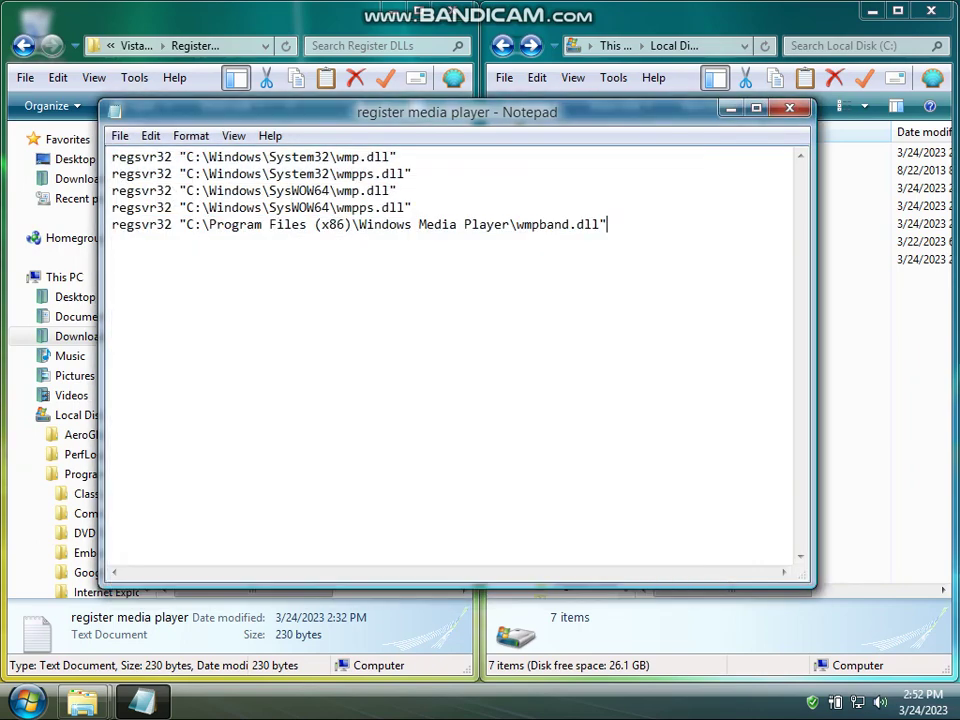
click(790, 108)
- Examine the commands in register photo gallery x86 alongside the Program Files folder, and return the second Explorer window to Local Disk (C:)
click(850, 320)
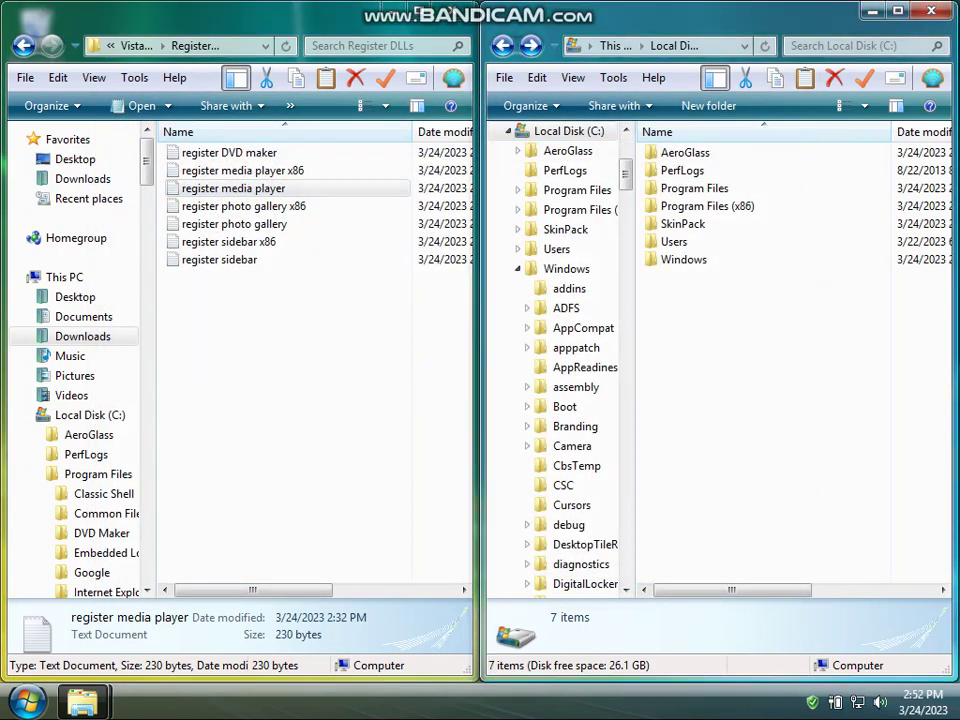
click(310, 340)
click(244, 206)
double_click(244, 206)
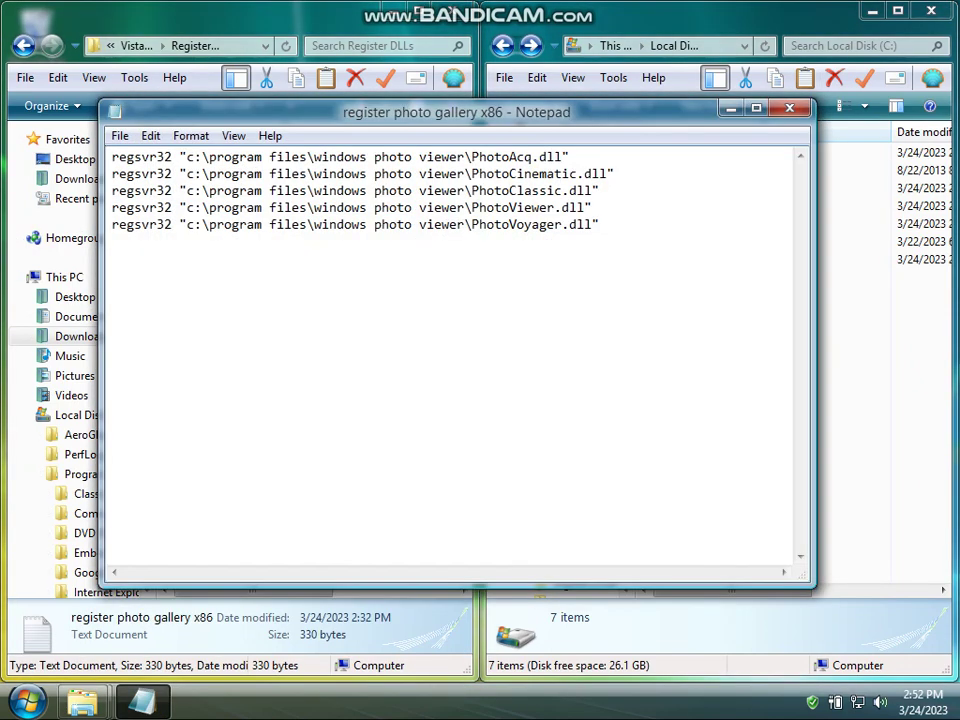
click(870, 350)
double_click(694, 188)
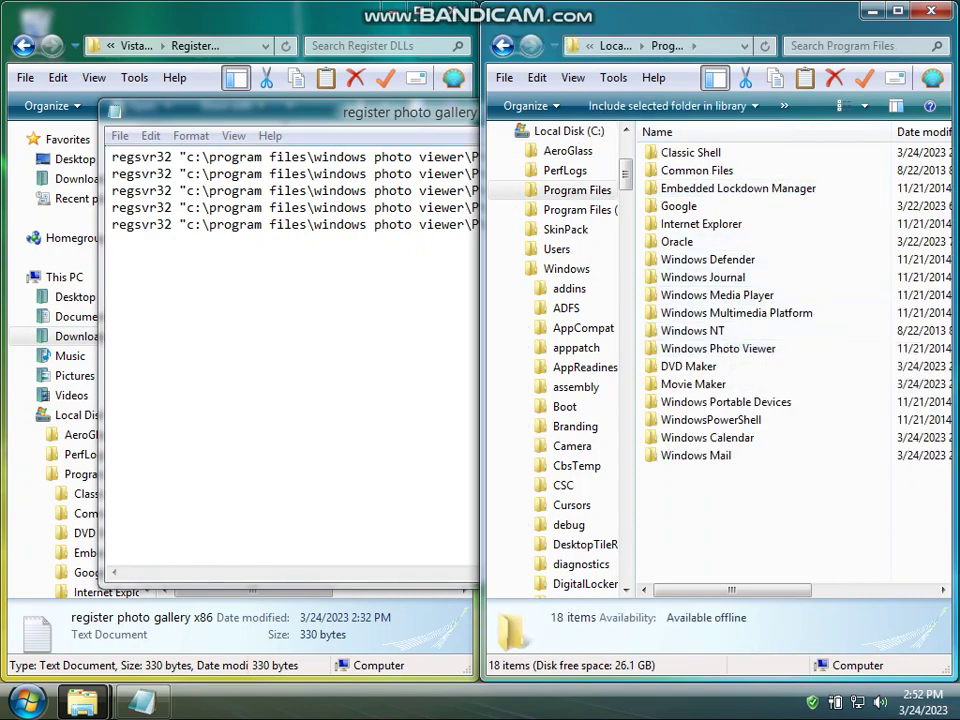
key(alt+Tab)
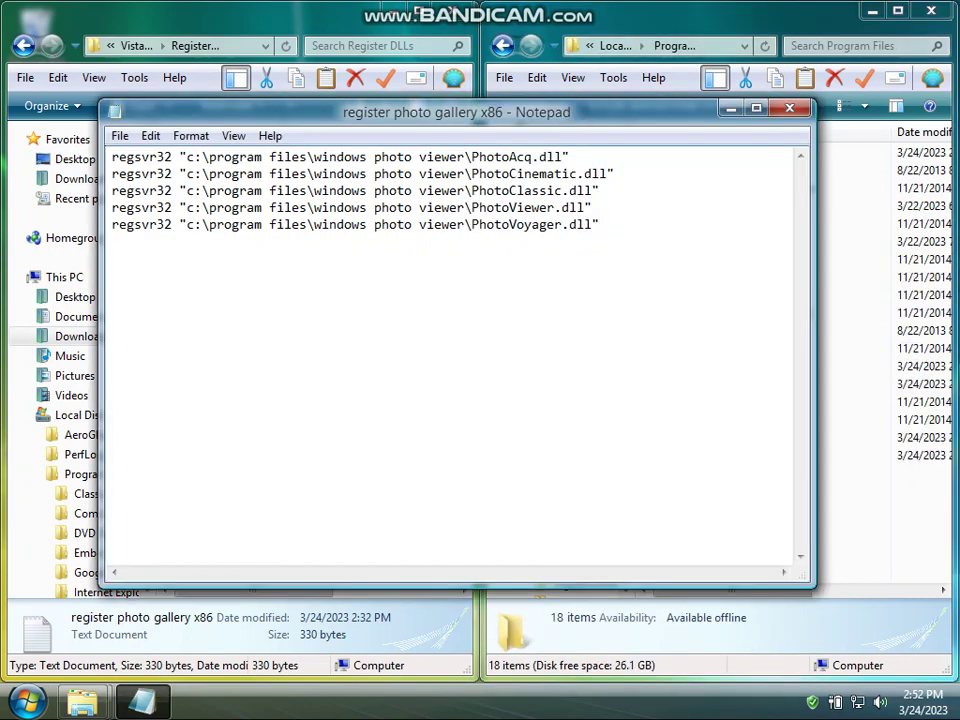
key(alt+F4)
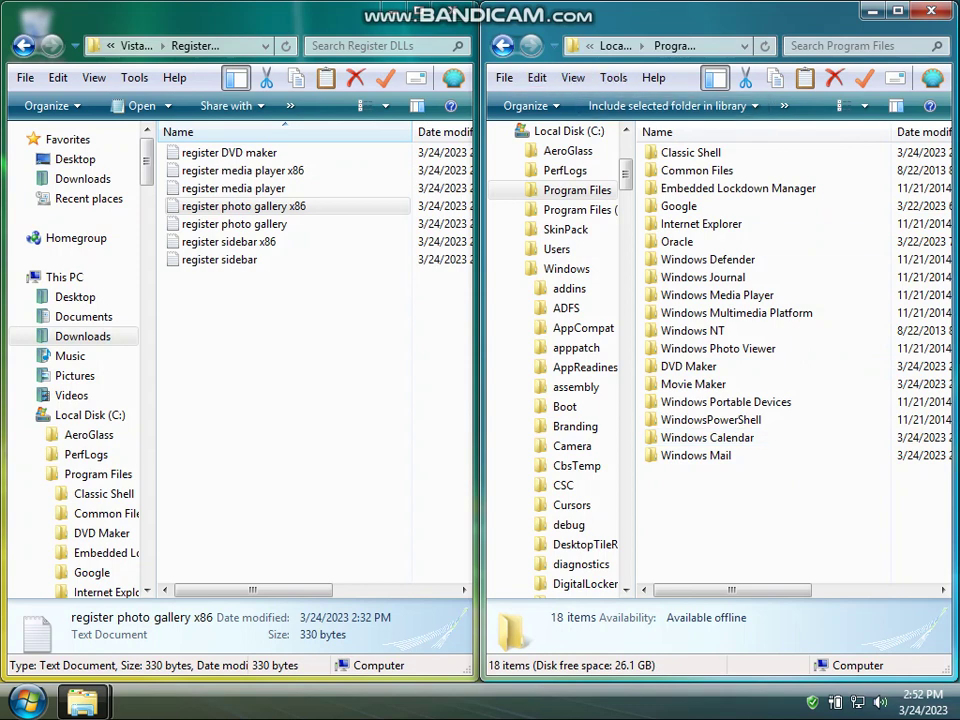
key(alt+Up)
key(alt+Tab)
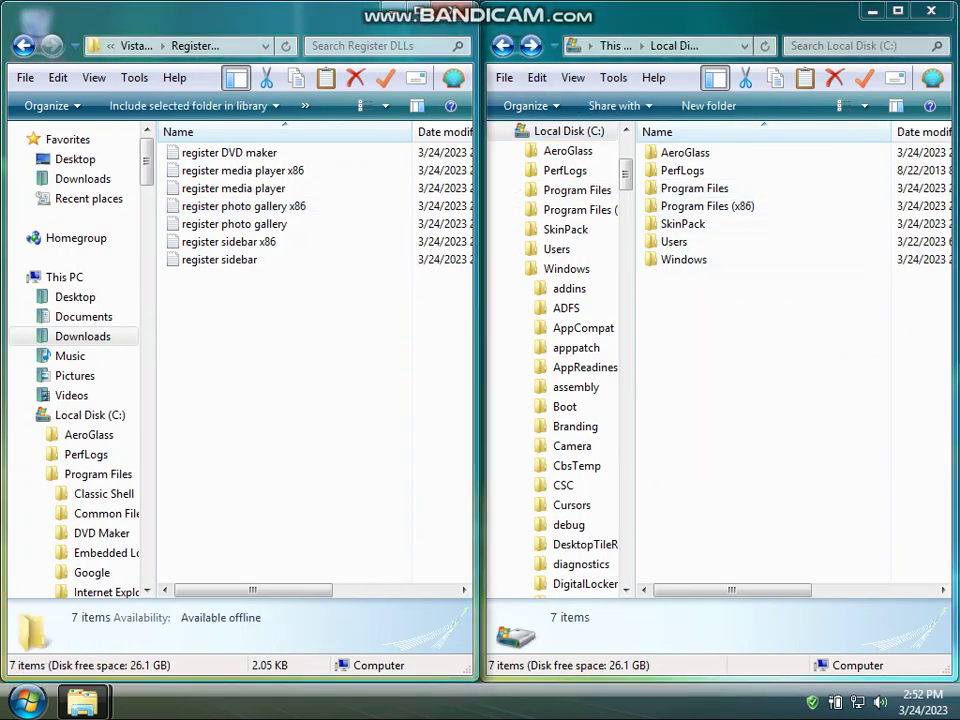
- Go back up two folders from Register DLLs and start the windows_vista_sidebar_x64 installer, continuing to its Ready to Install page
key(alt+Up)
key(alt+Up)
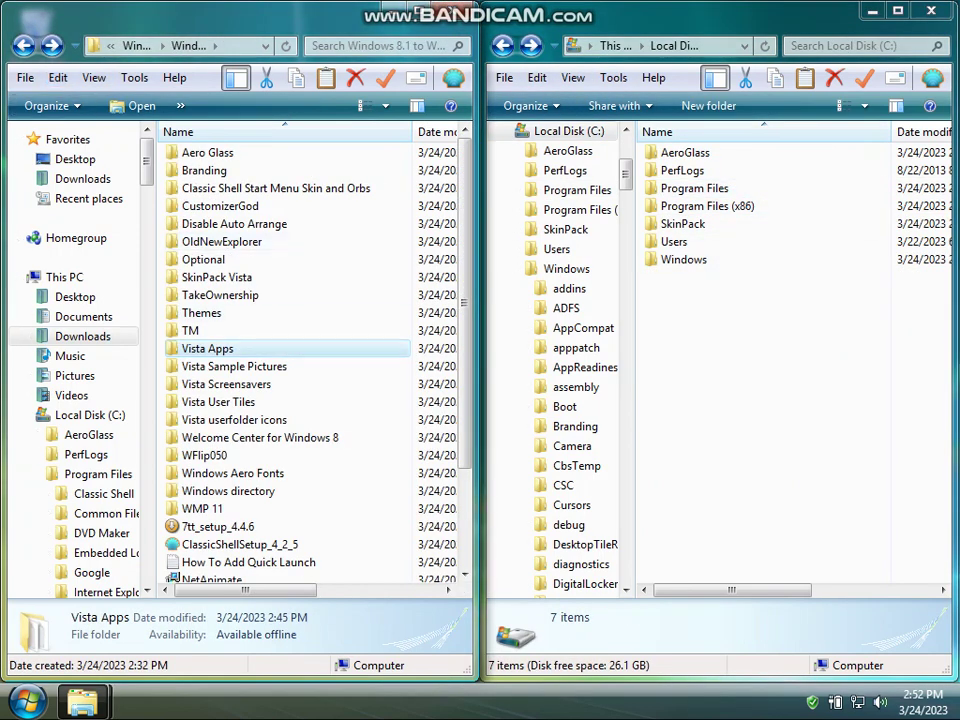
click(434, 350)
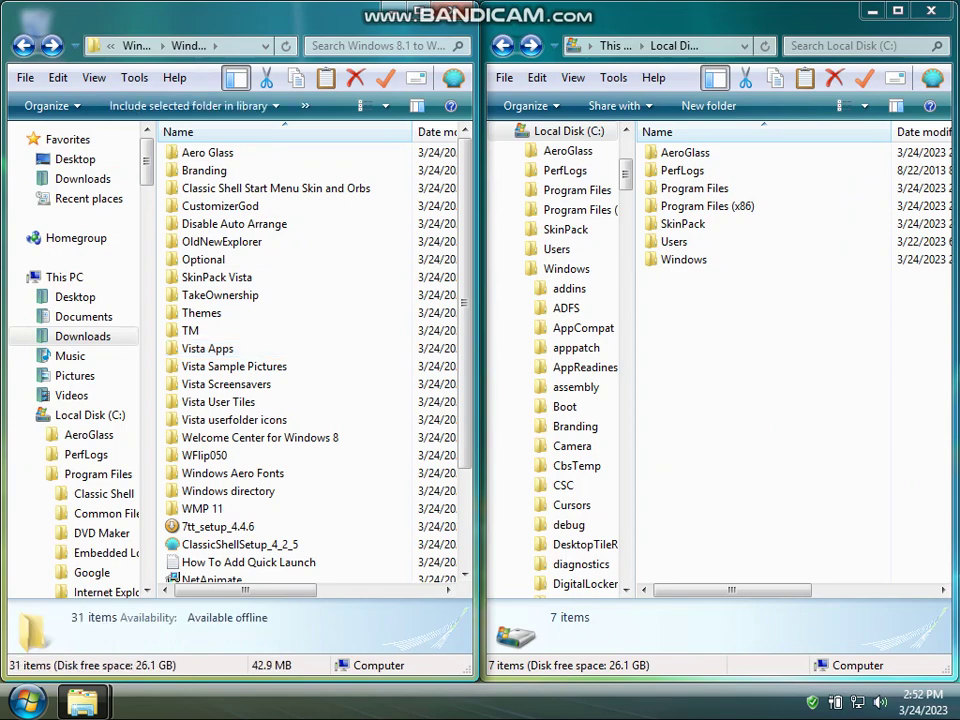
scroll(310, 365, down, 3)
click(248, 545)
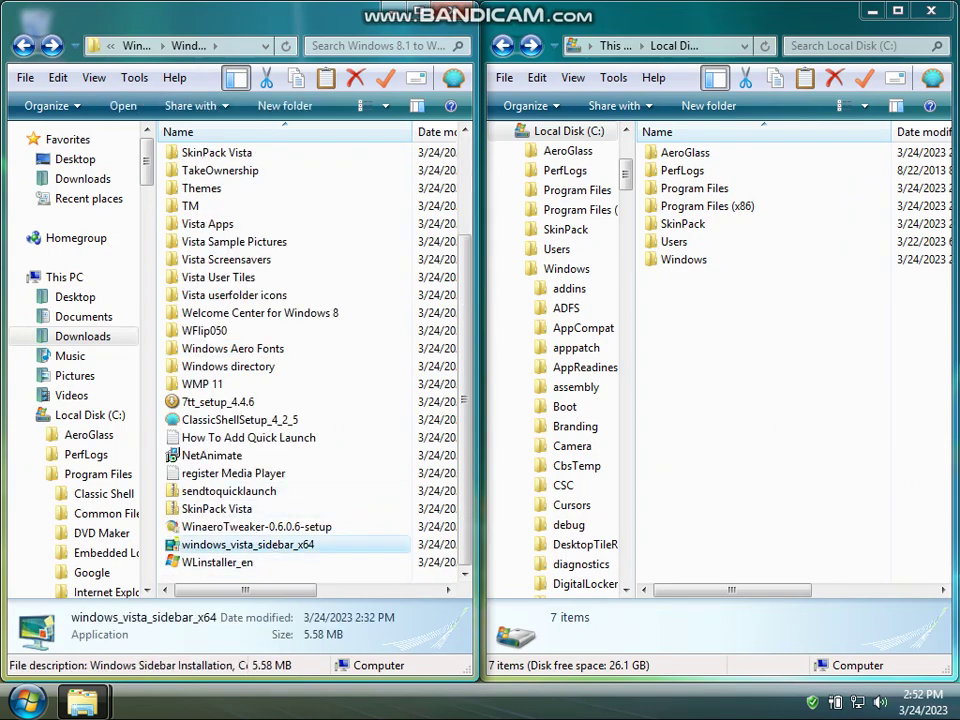
key(Return)
key(Return)
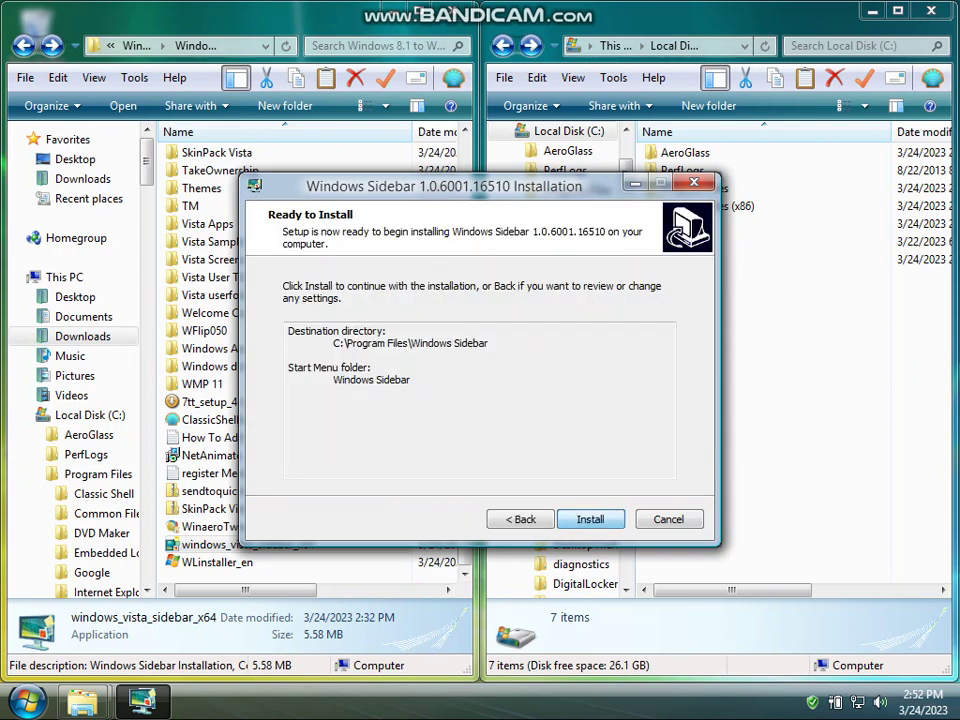
- Install Windows Sidebar into C:\Program Files\Windows Sidebar and finish the setup with Launch Windows Sidebar enabled
key(Return)
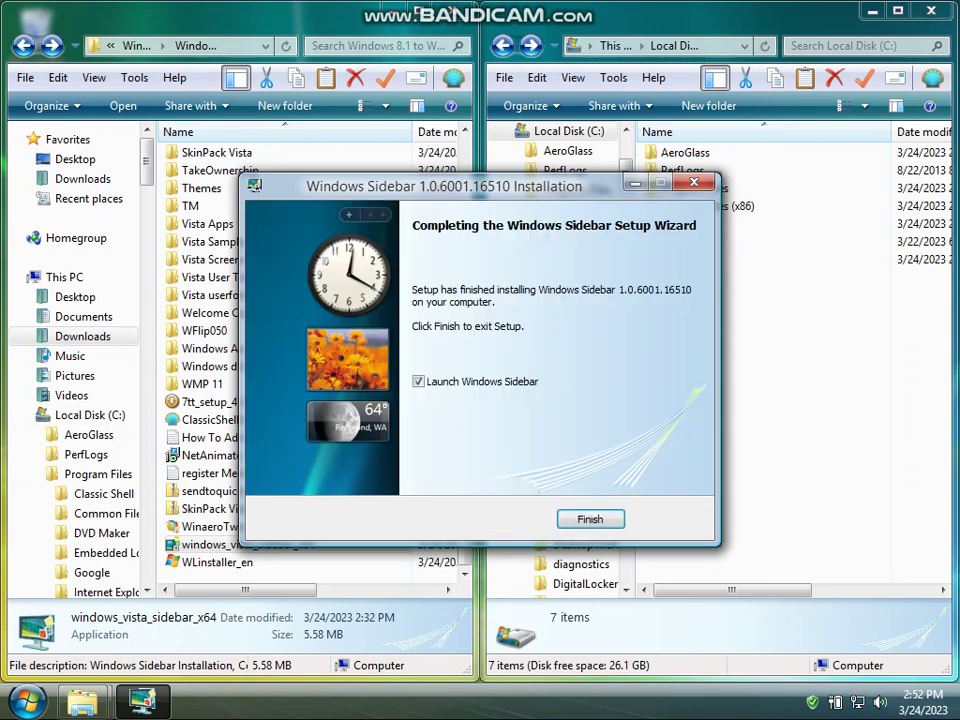
key(Return)
key(Return)
key(Return)
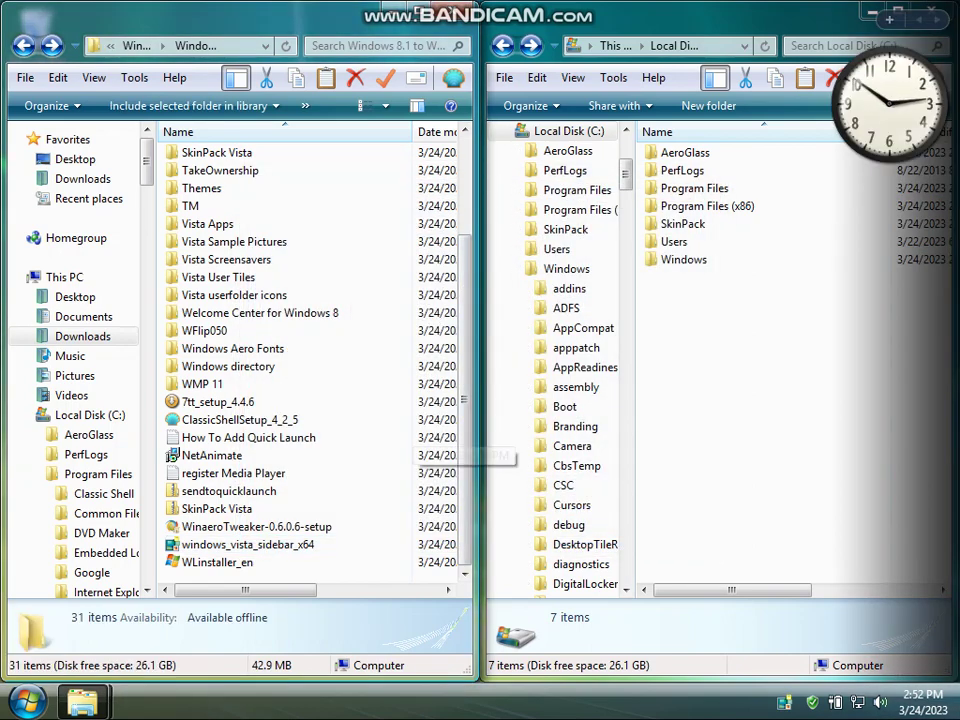
- Look for the Windows Sidebar folder in Program Files and Program Files (x86) in the second Explorer window
click(512, 440)
double_click(694, 188)
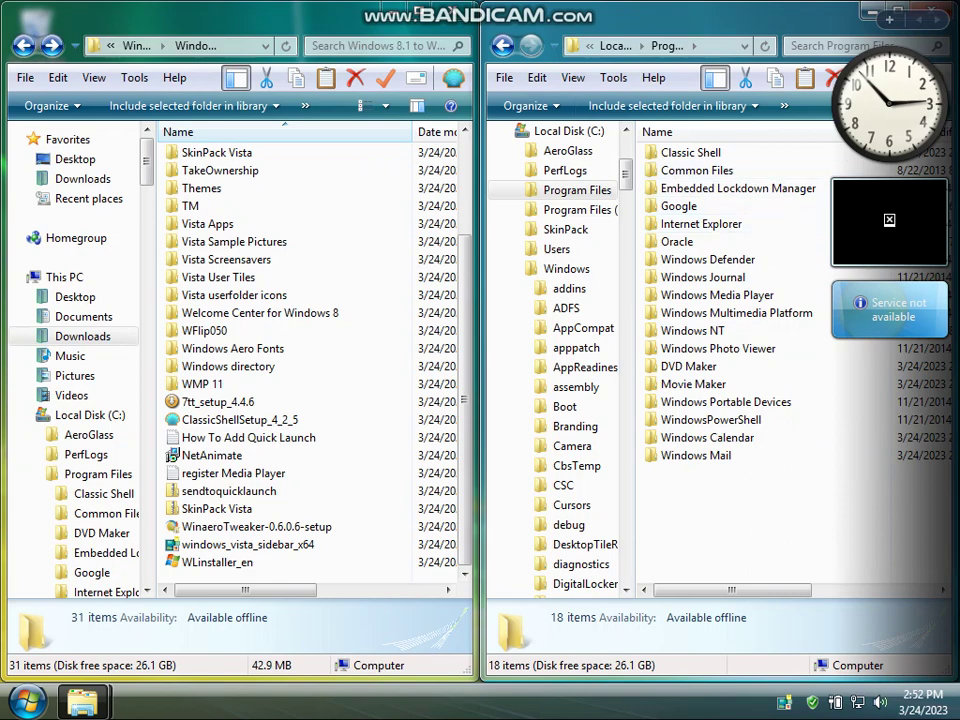
click(503, 46)
click(735, 380)
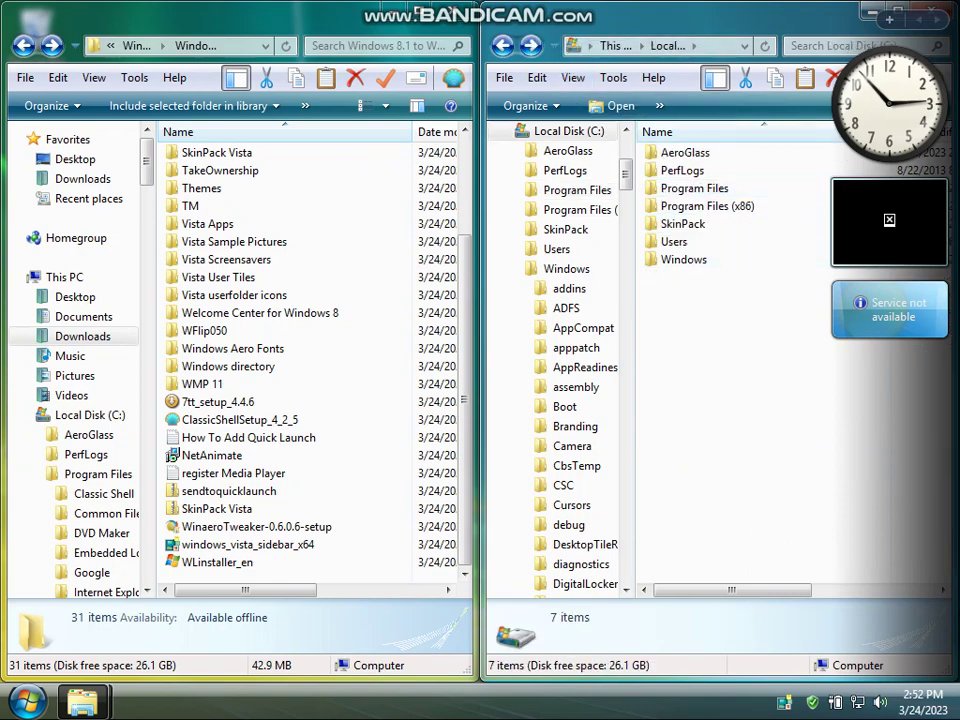
double_click(707, 206)
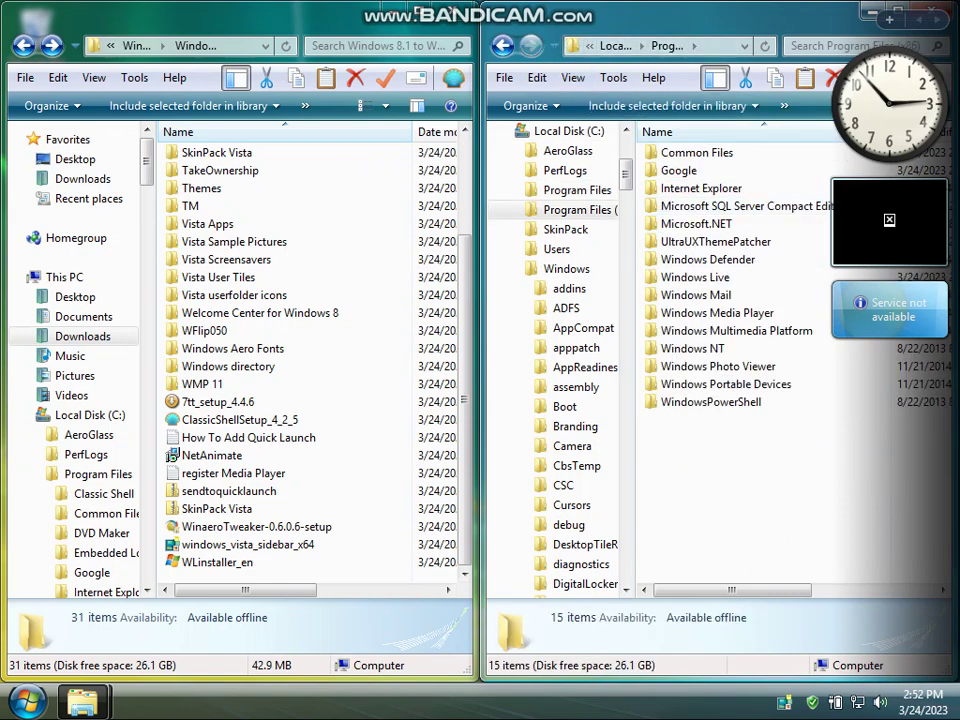
- Open C:\Program Files\Windows Sidebar in the second Explorer window and copy its folder path
key(BackSpace)
key(Up)
key(Return)
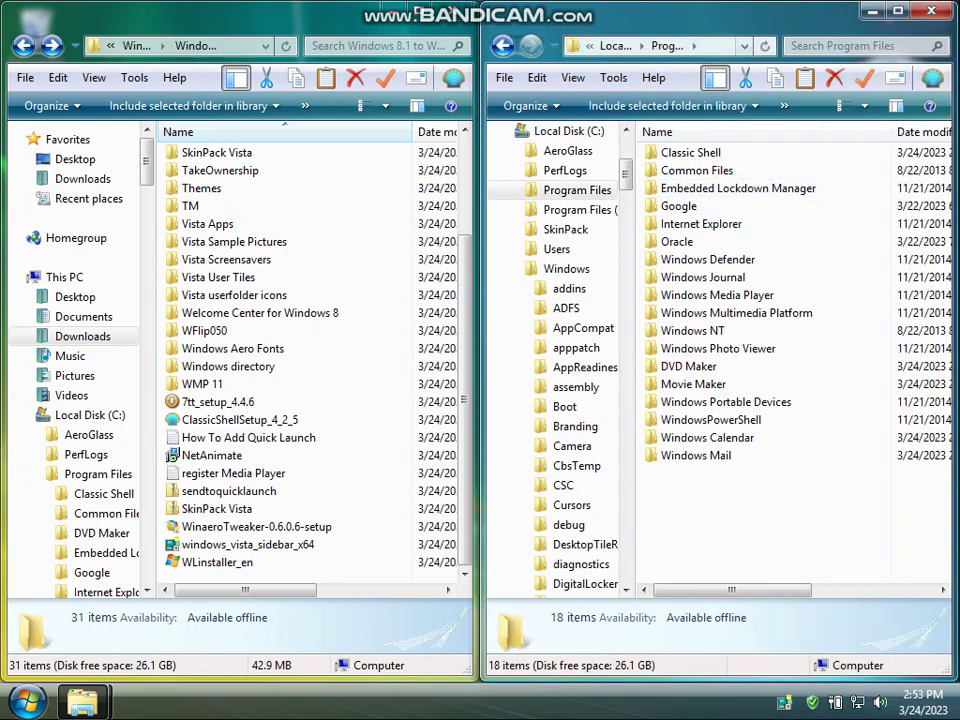
key(alt+d)
key(End)
text(\W)
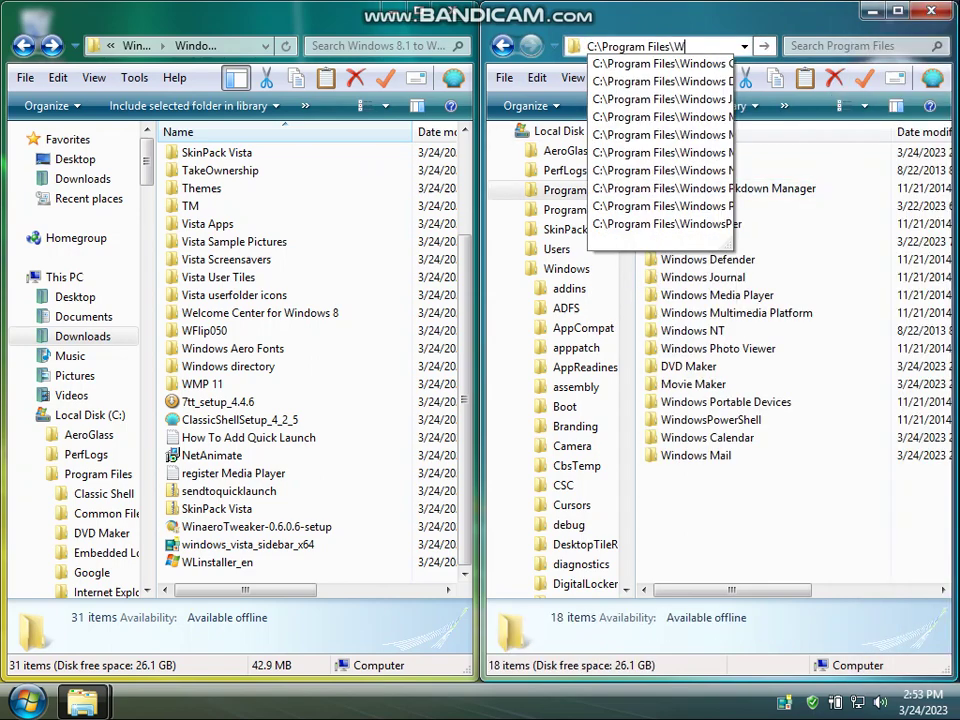
text(indows Sidebar)
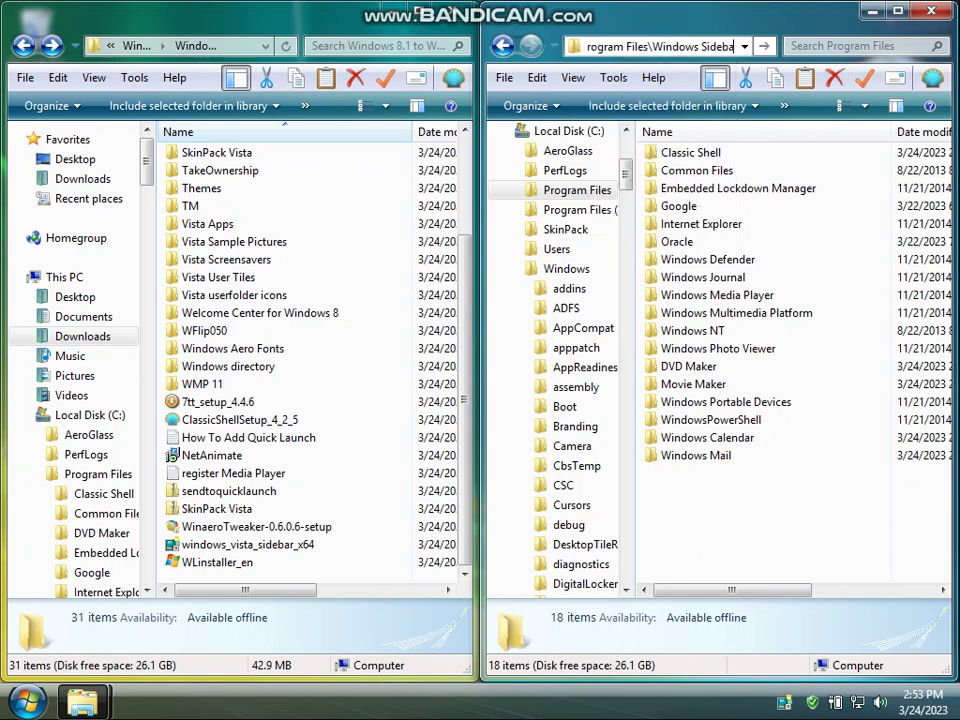
key(Return)
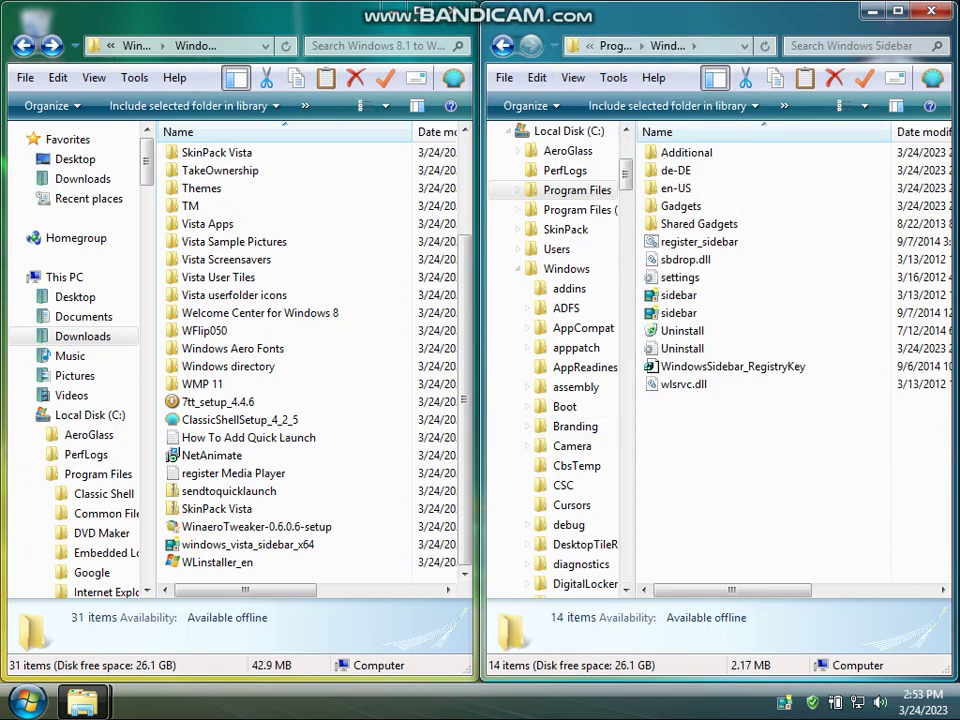
click(715, 46)
key(ctrl+c)
click(765, 450)
- Open Register DLLs inside Vista Apps in the first Explorer window and check the commands in register sidebar x86 and register sidebar
double_click(208, 223)
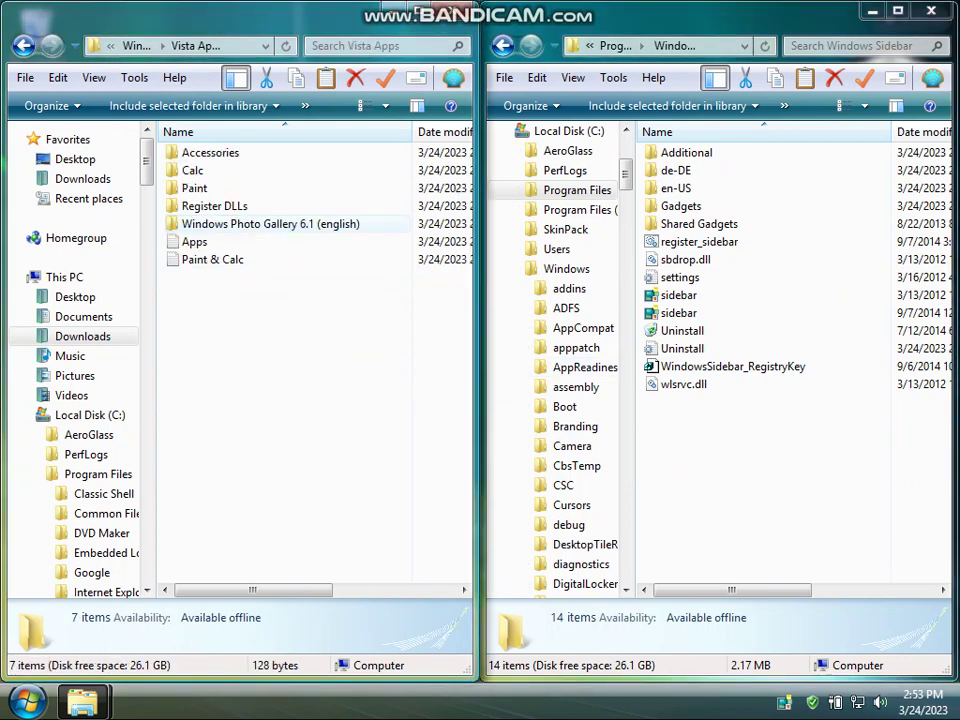
double_click(214, 205)
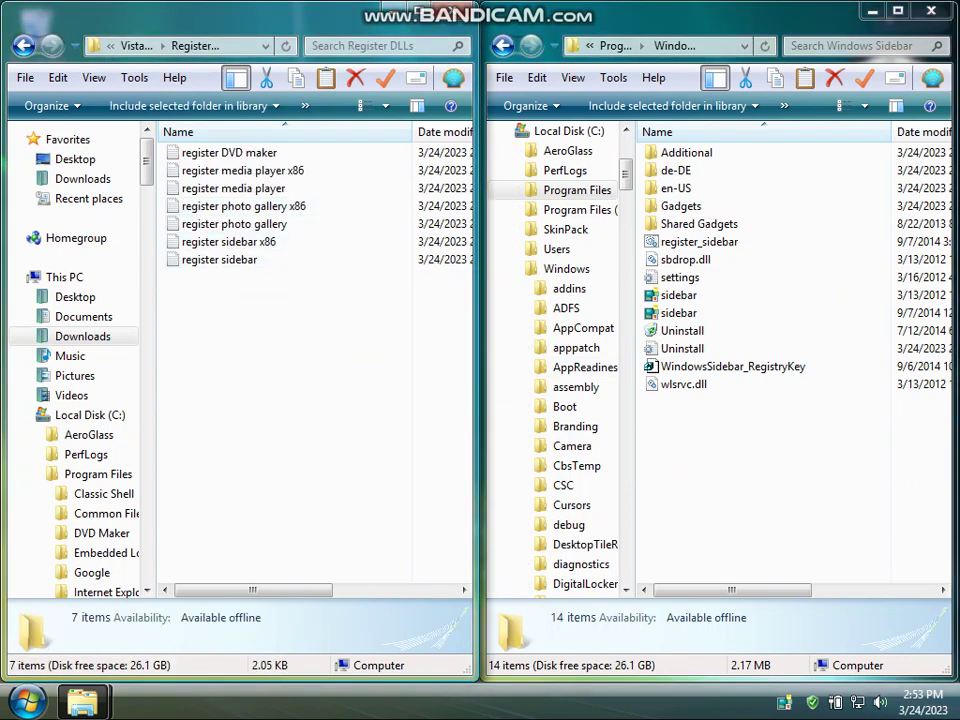
double_click(229, 242)
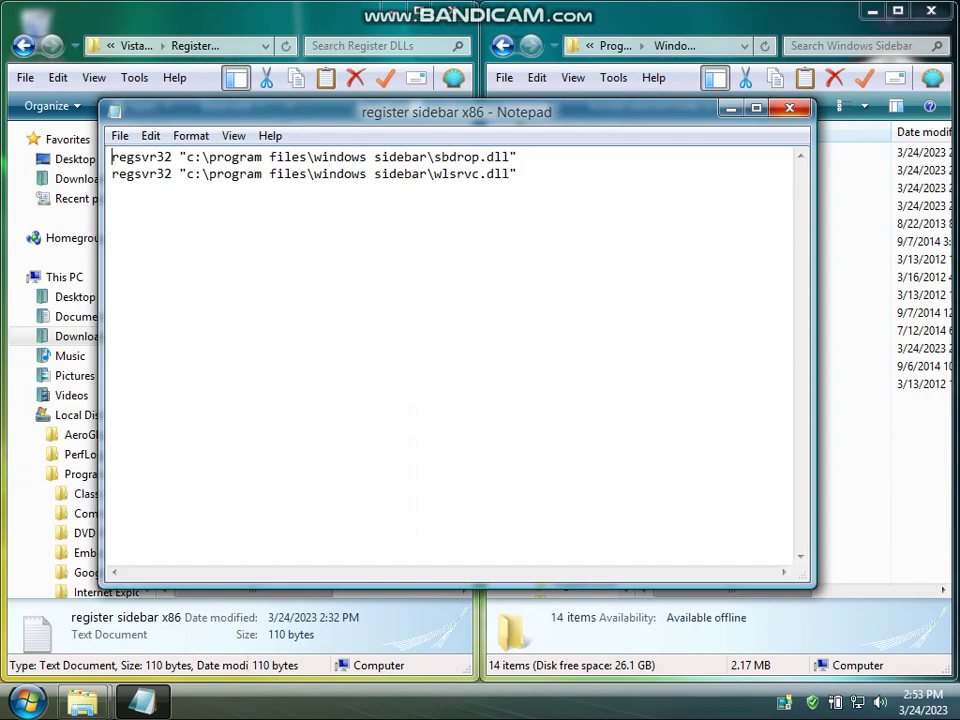
click(790, 108)
click(290, 330)
double_click(220, 260)
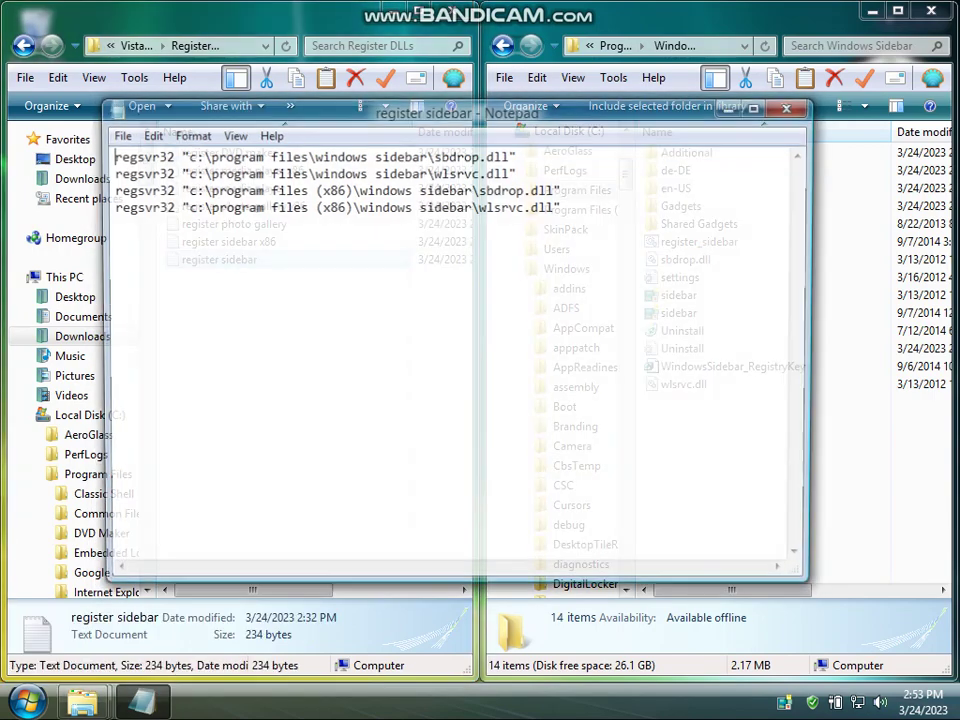
key(alt+F4)
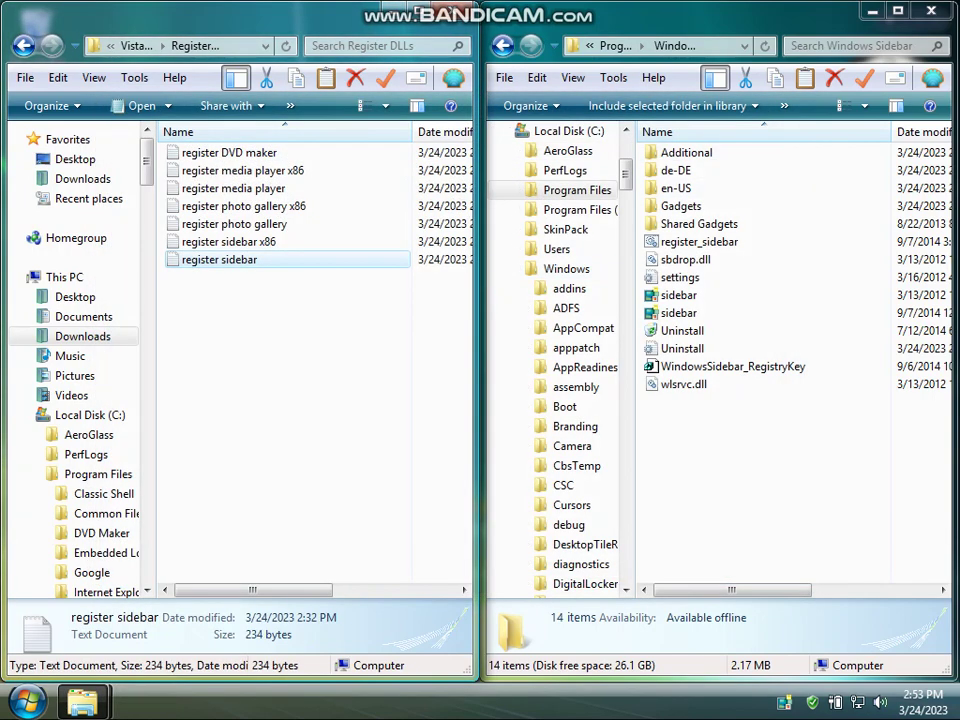
- Open register sidebar x86 and replace the folder paths in both regsvr32 lines with the copied C:\Program Files\Windows Sidebar
key(Up)
key(Return)
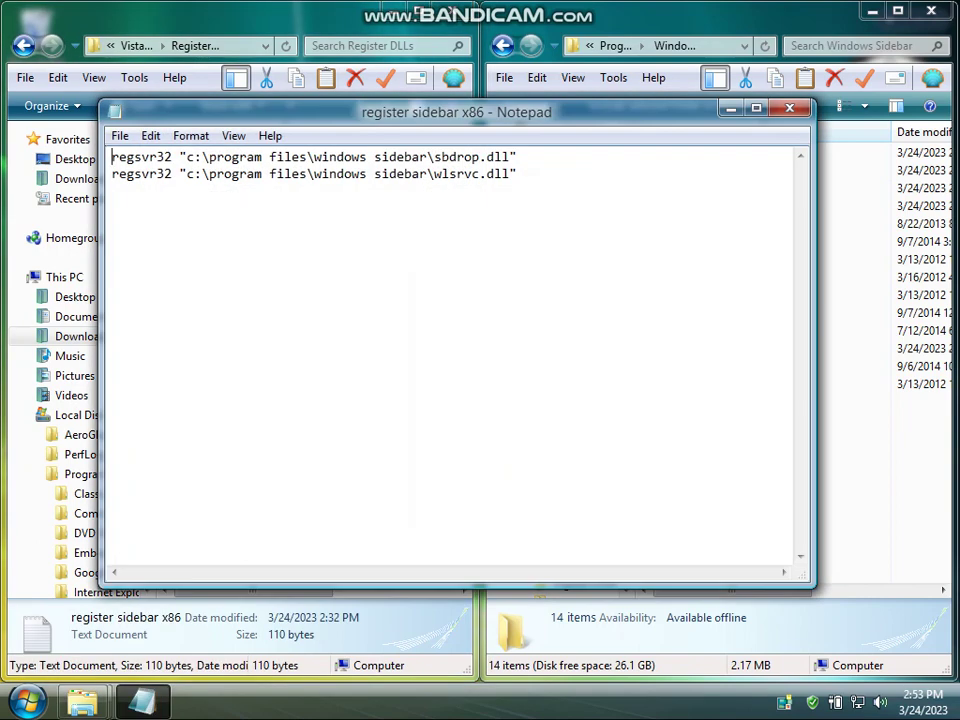
drag(428, 158, 187, 160)
key(ctrl+v)
drag(428, 174, 194, 174)
key(ctrl+v)
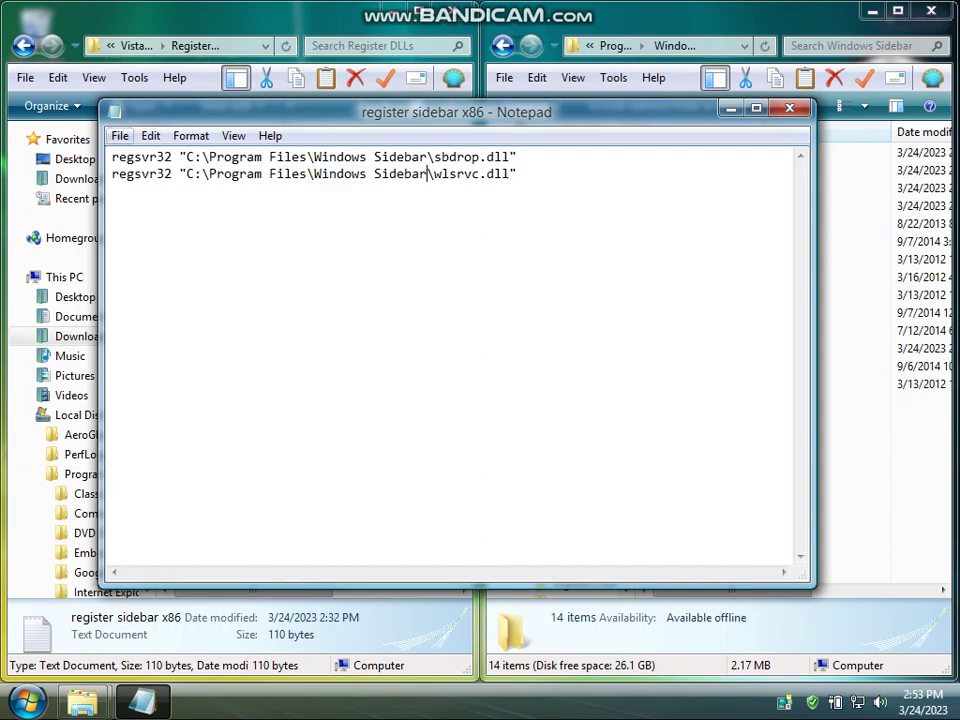
- Save the edited sidebar commands to the Desktop as register sidebar x86.bat with the All Files type
click(120, 136)
click(161, 219)
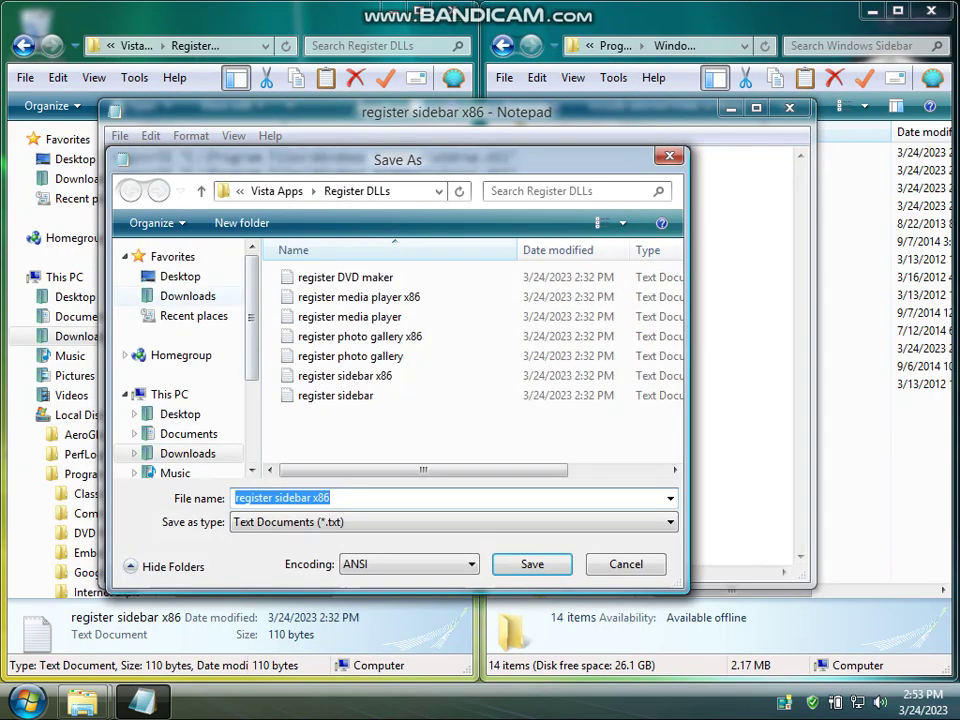
click(180, 277)
click(420, 522)
click(400, 555)
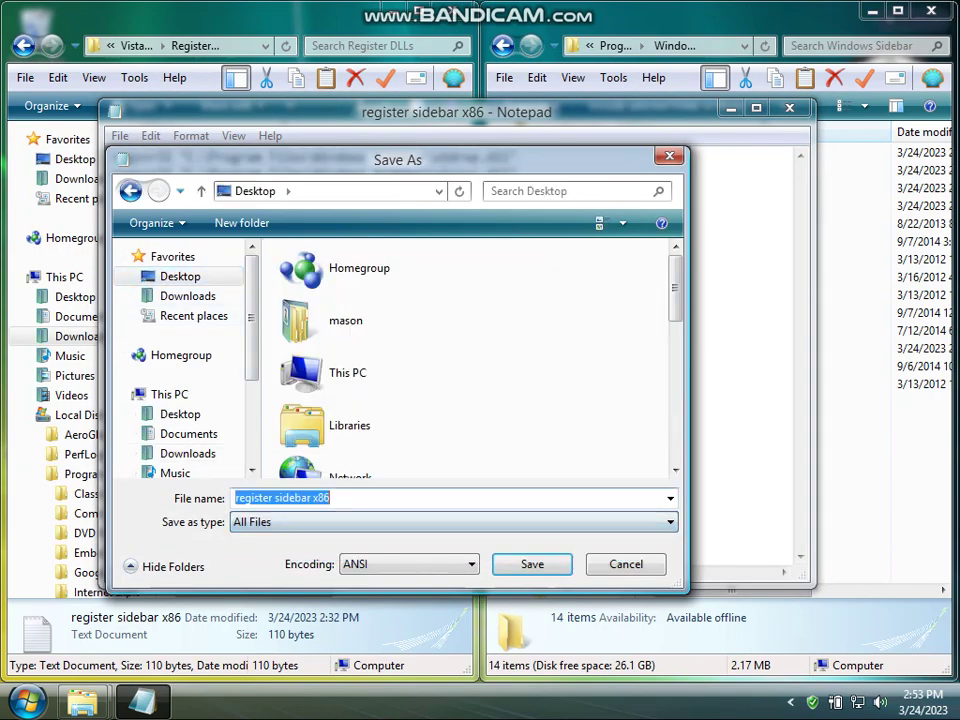
click(332, 498)
text(.bat)
key(Return)
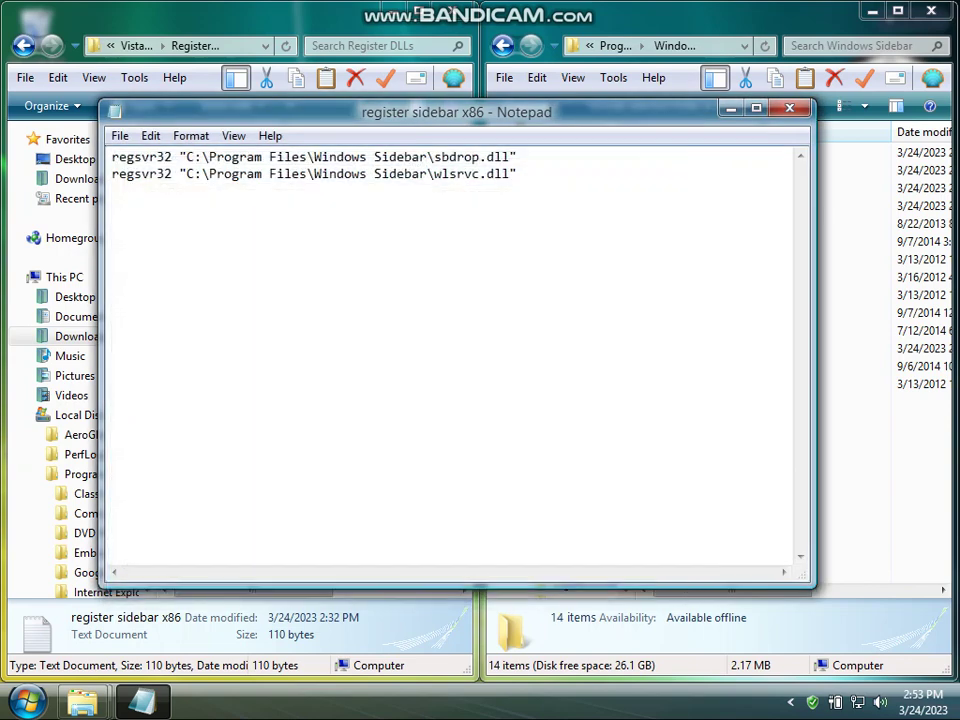
- Save the sidebar commands to the Desktop again as register sidebar x86.bat with All Files, replacing the existing file, and close the file
click(120, 136)
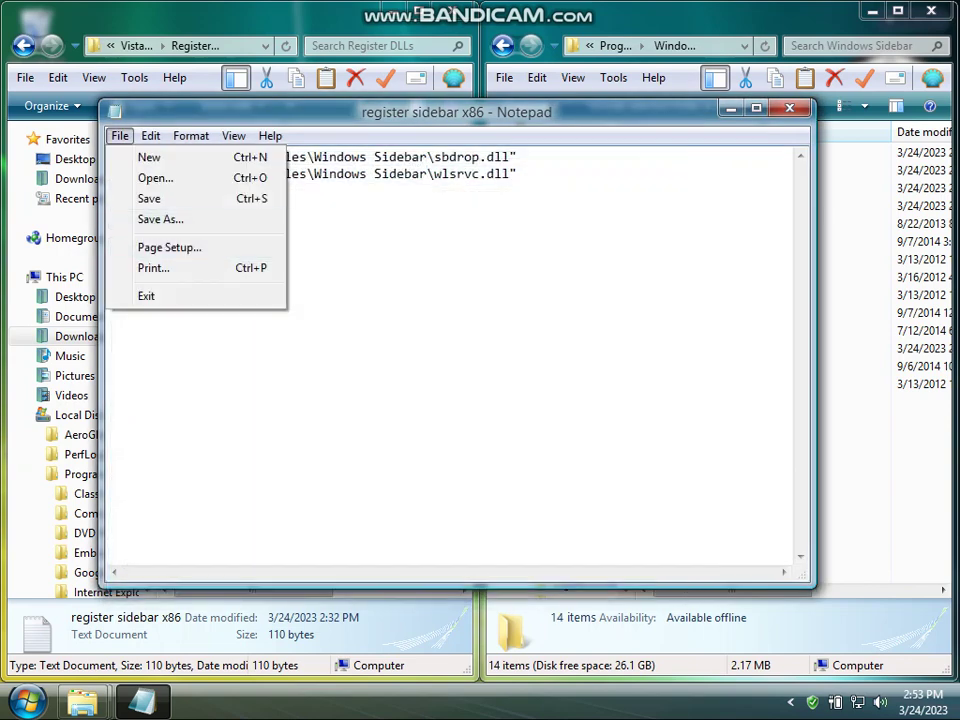
click(160, 219)
click(180, 276)
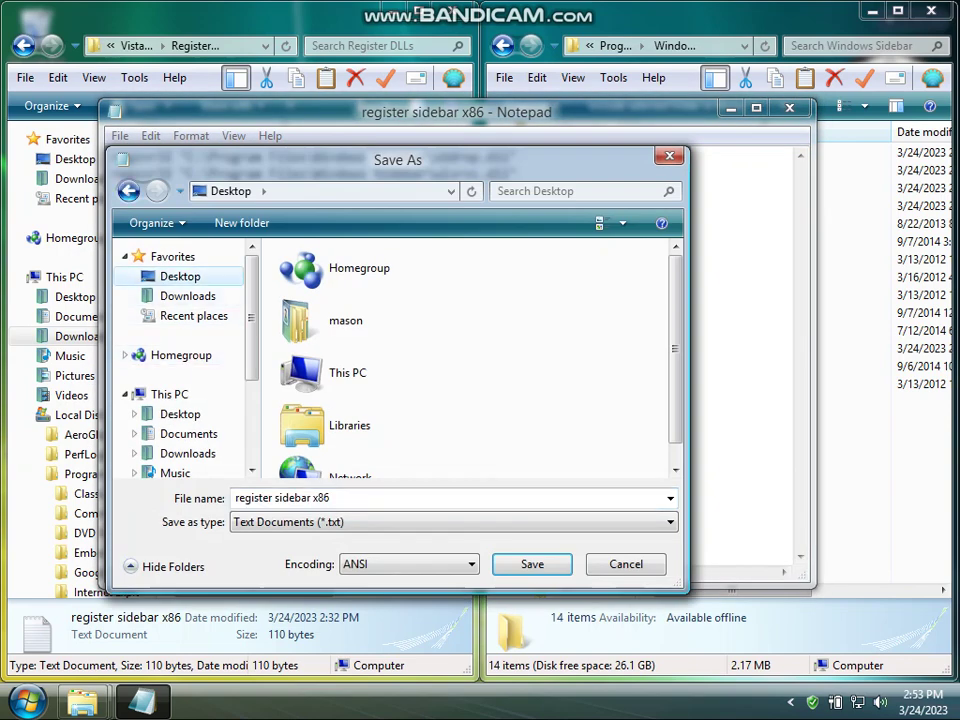
click(340, 522)
click(320, 555)
click(340, 498)
key(End)
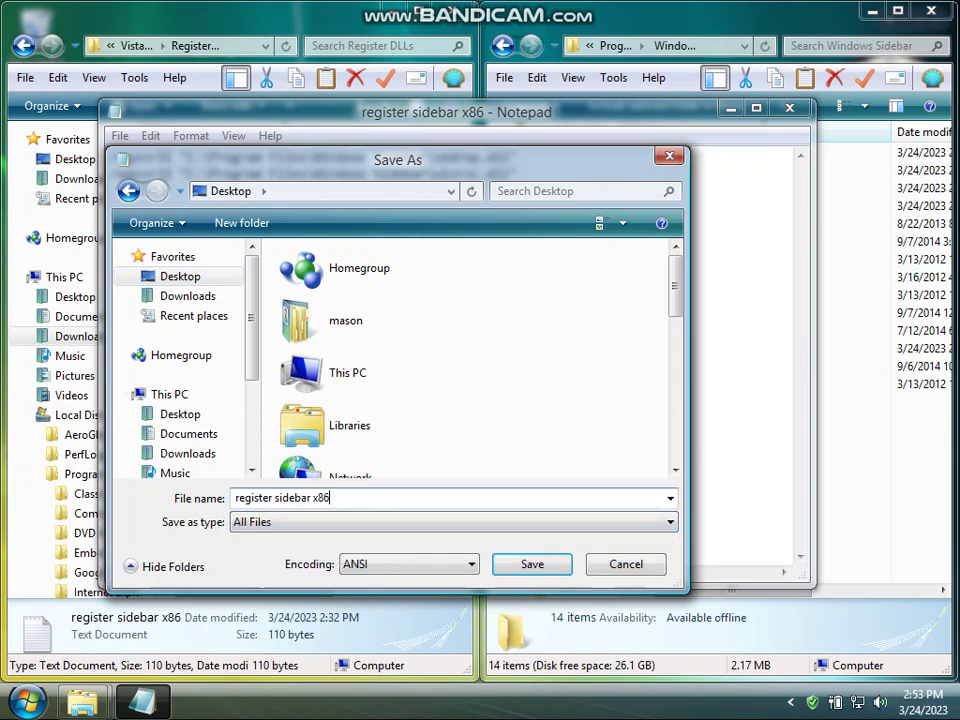
text(.bat)
key(Return)
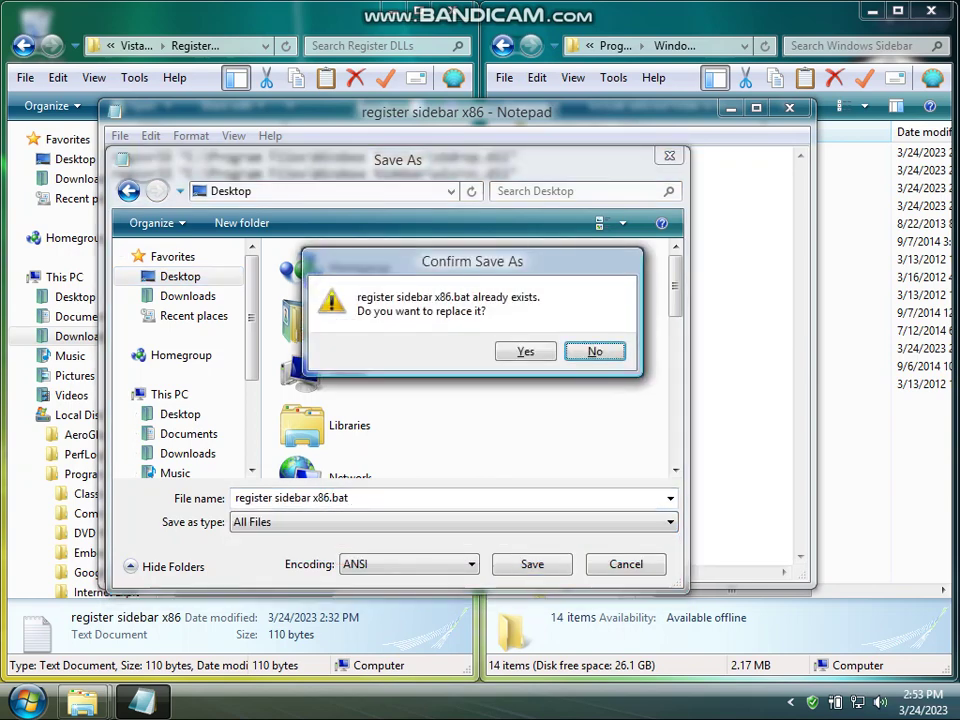
key(Left)
key(Return)
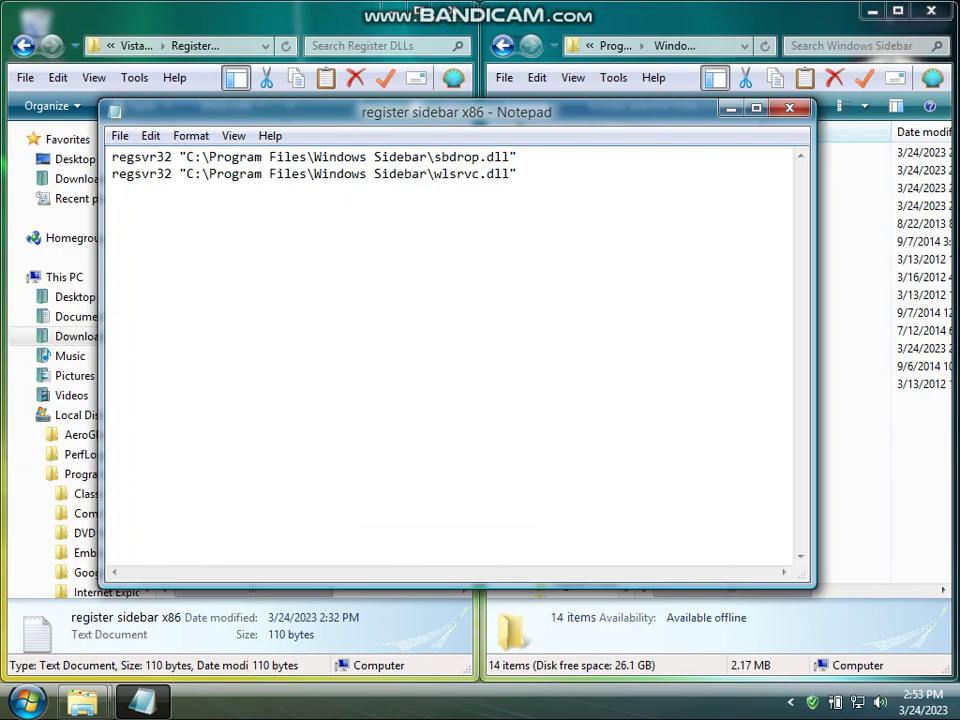
click(790, 108)
click(300, 335)
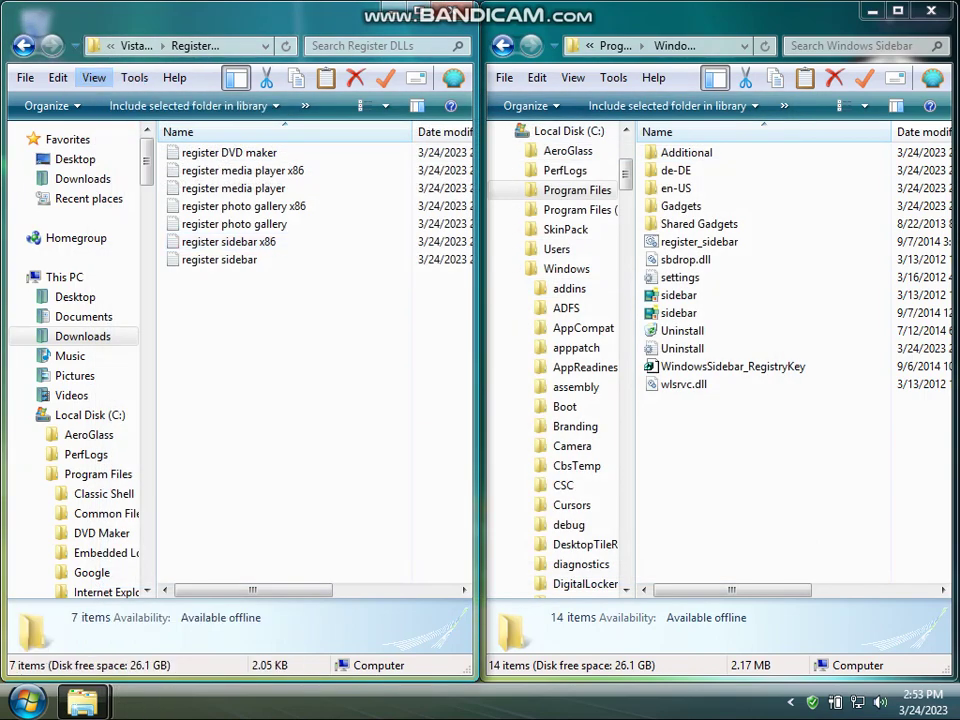
- Check the Windows Media Player folder under WMP 11 and the folders in Program Files, and close both Explorer windows
click(23, 46)
key(alt+Left)
text(wmp)
key(Return)
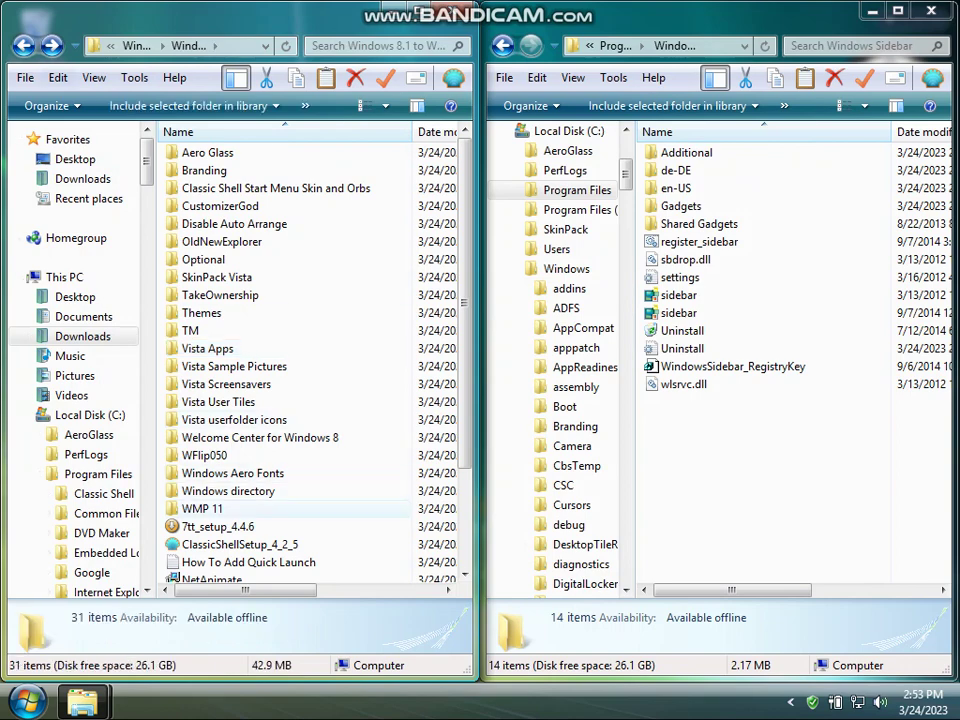
double_click(243, 168)
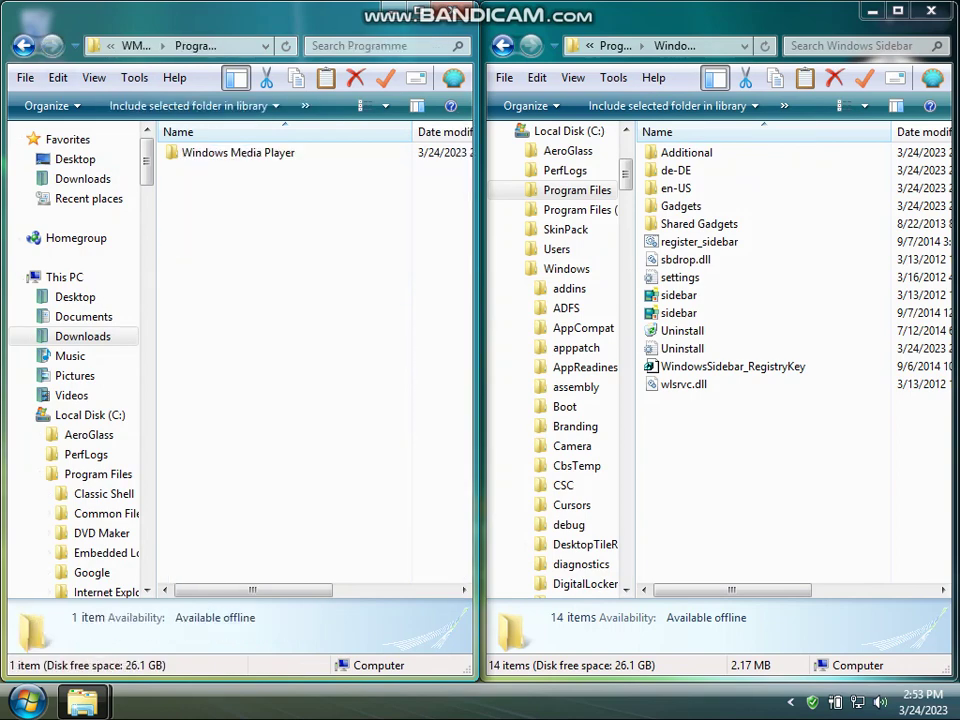
key(Down)
key(Return)
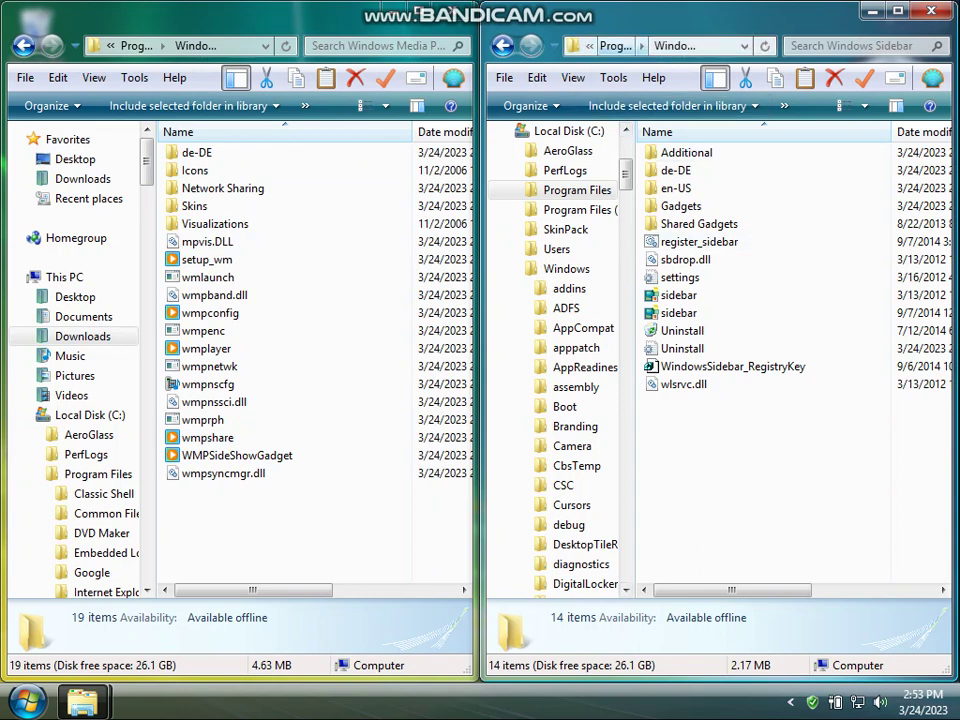
click(615, 46)
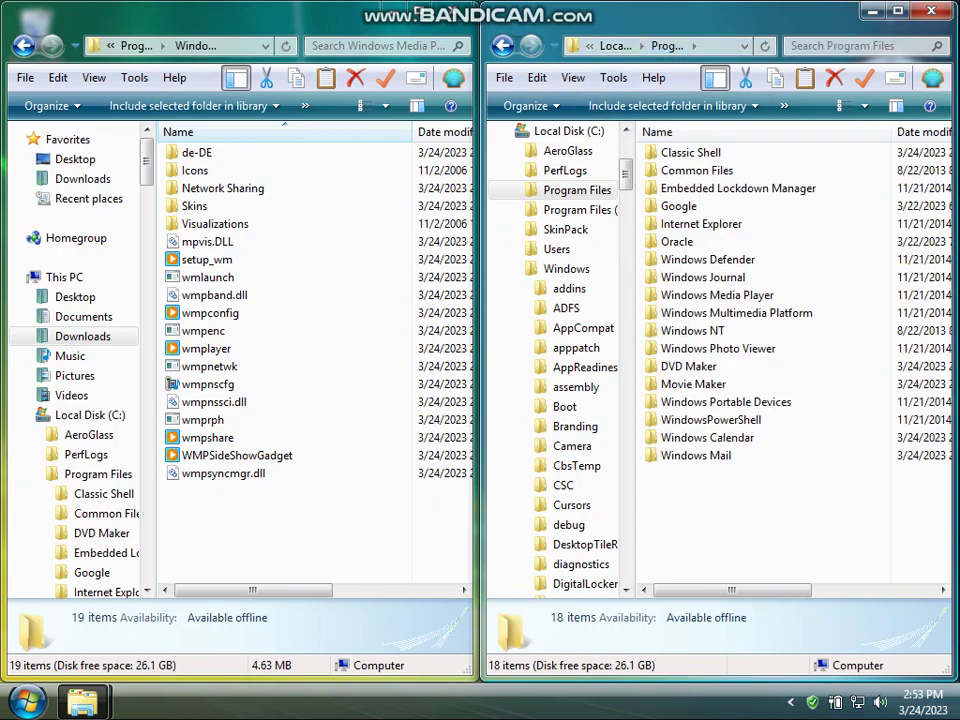
click(451, 11)
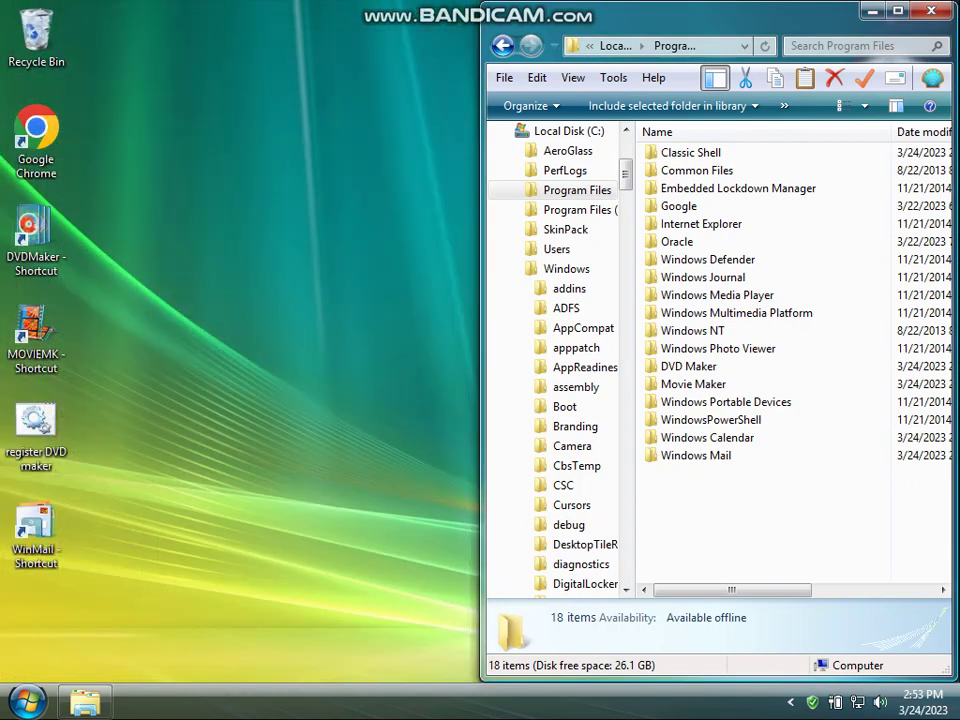
click(931, 11)
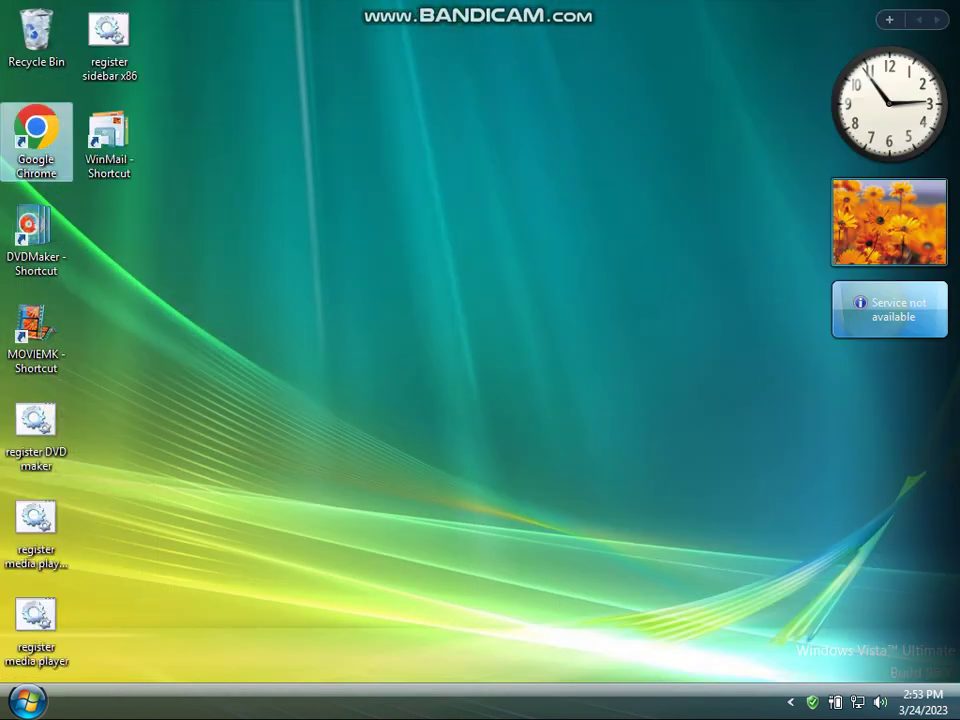
- Switch to Google Chrome, open youtube.com and allow the site to show notifications
double_click(36, 140)
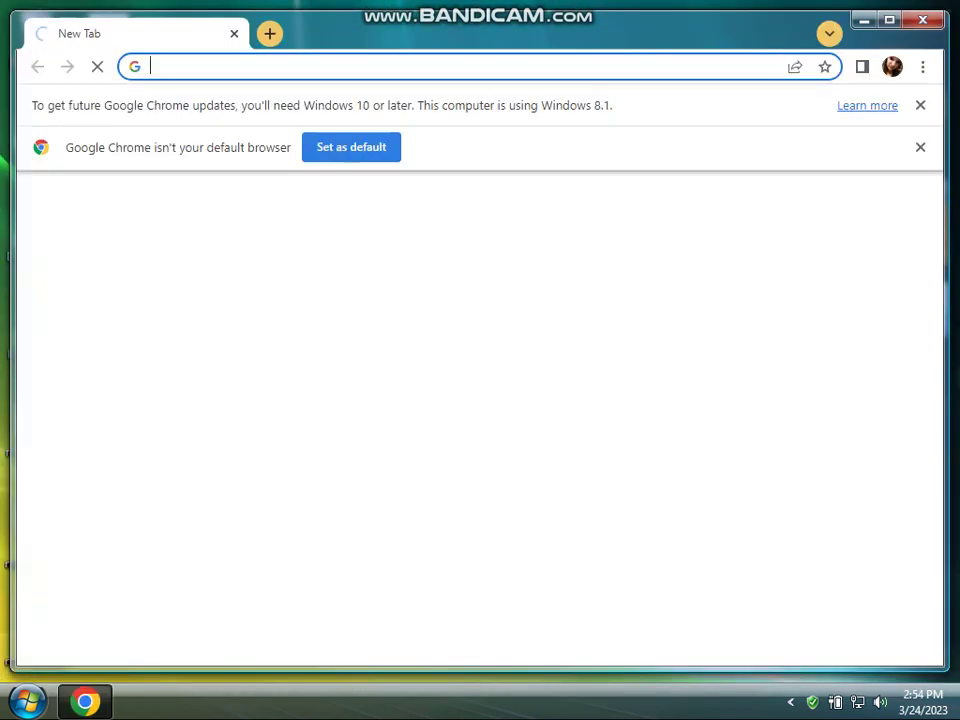
text(youtube.com)
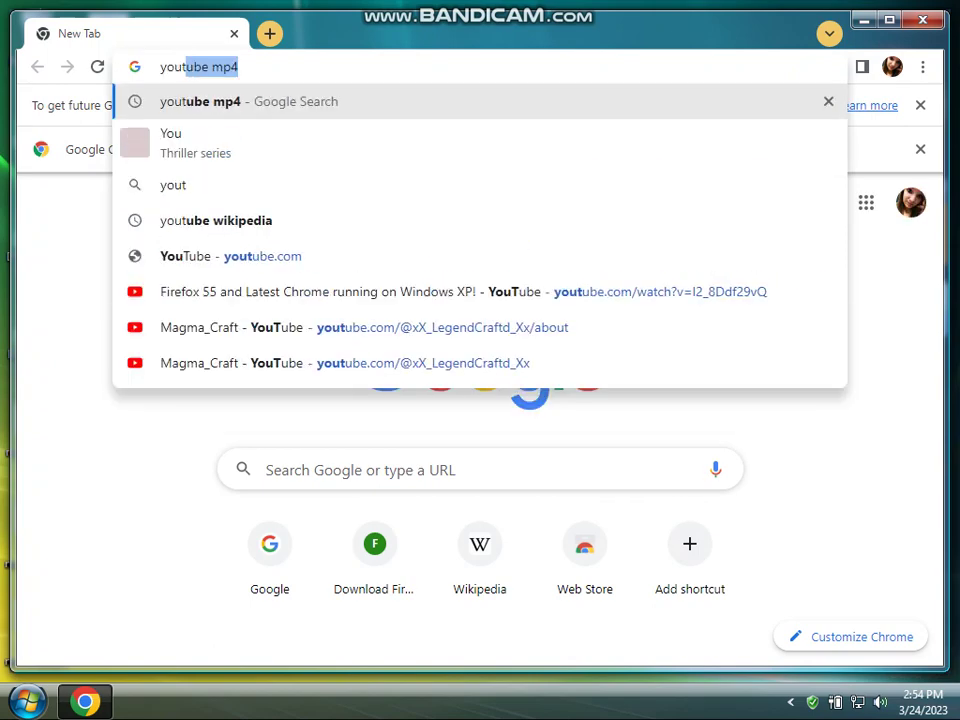
key(Return)
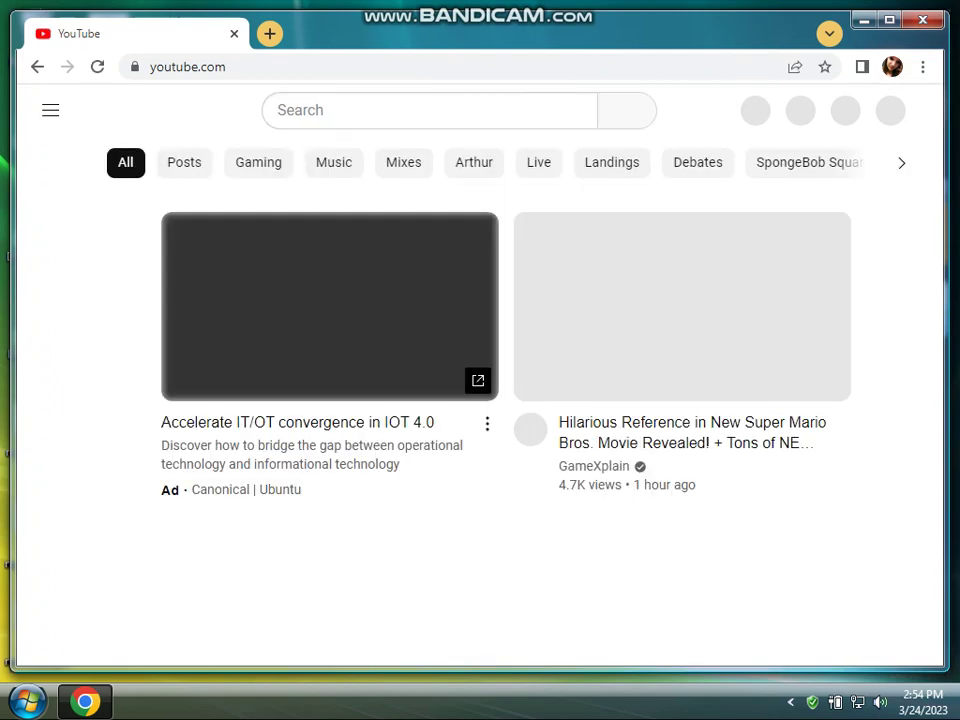
click(683, 110)
click(723, 118)
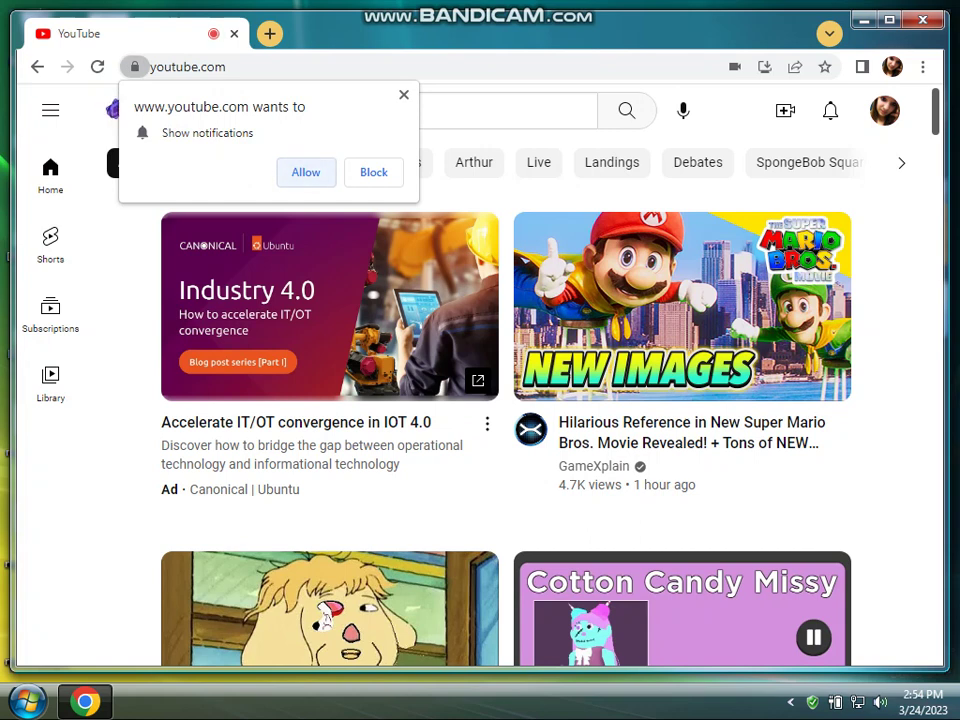
click(306, 172)
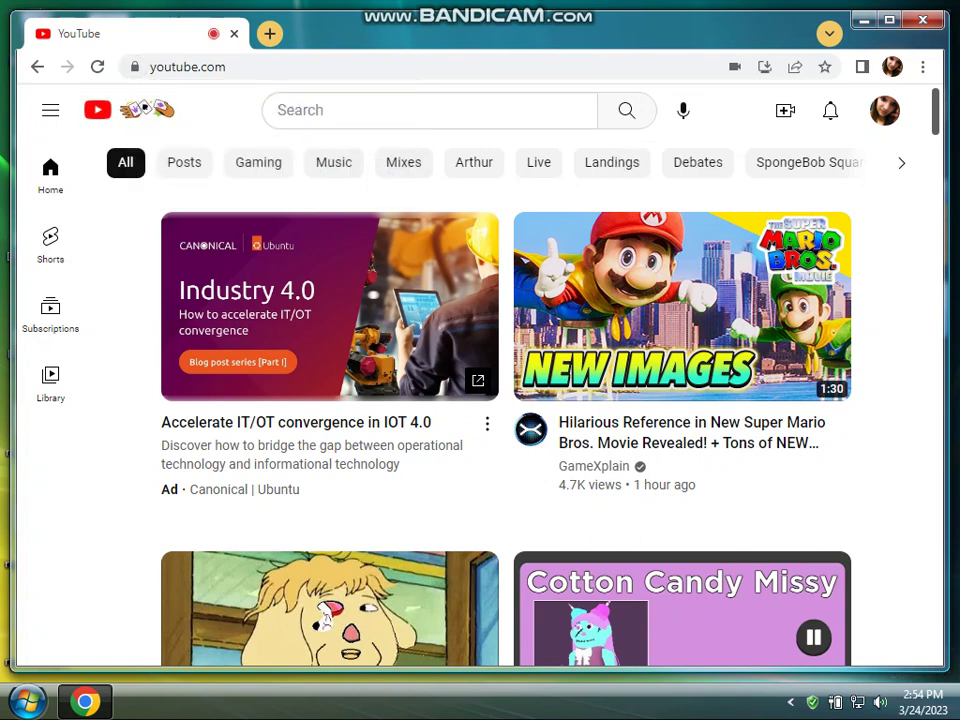
- Search YouTube for 2008windowsvista and open the WinClient5270 channel
click(400, 110)
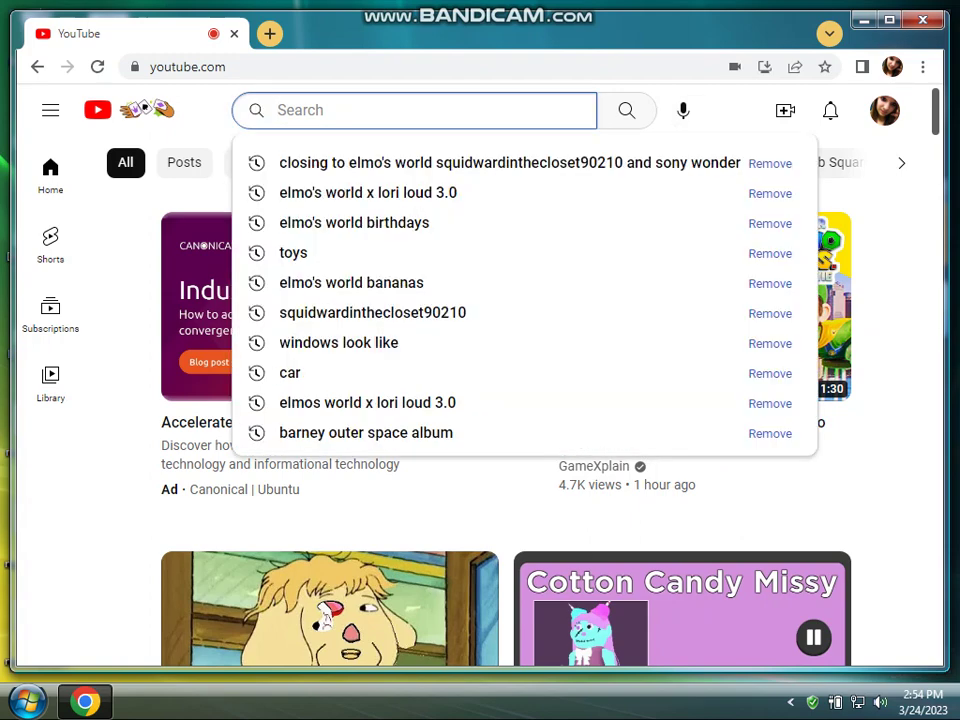
text(2008windowsvista)
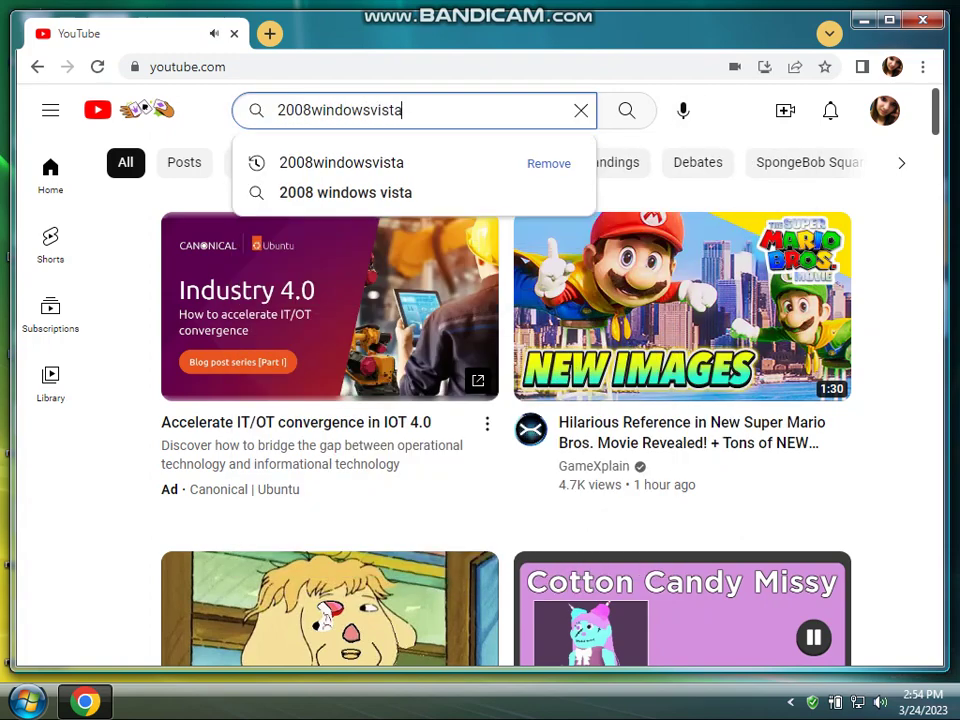
key(Return)
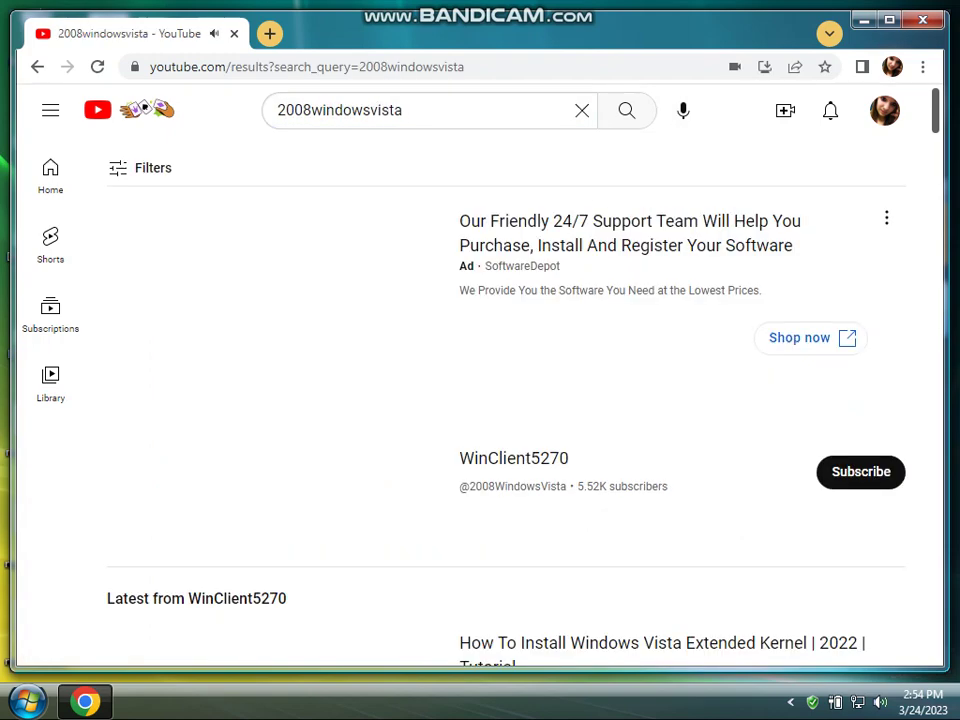
click(390, 464)
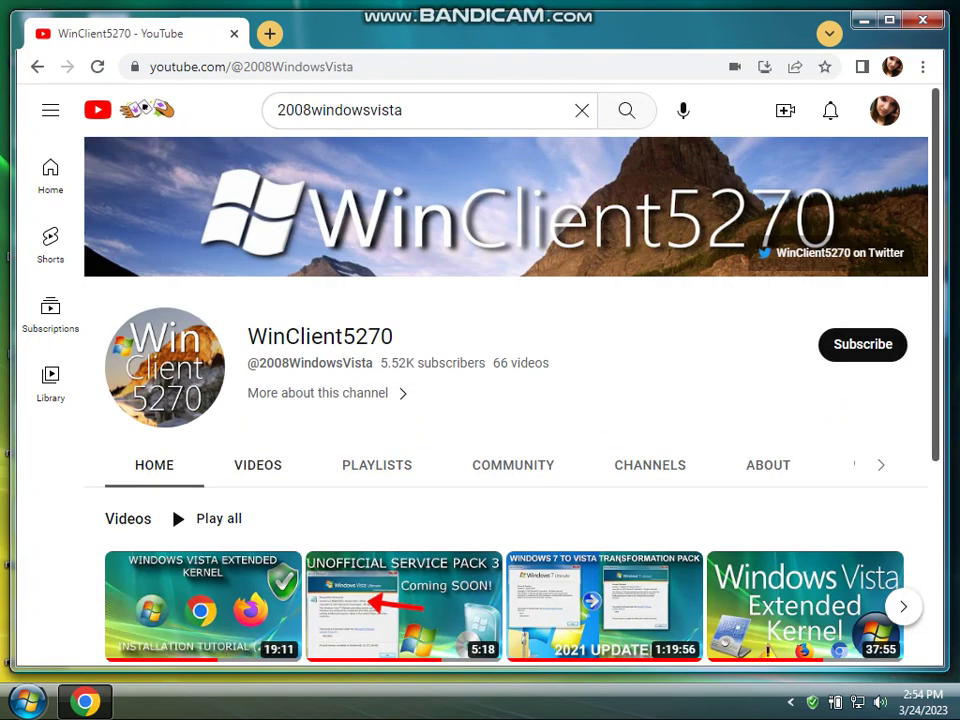
- Open the Windows 7 to Vista COMPLETE Transformation Pack 2021 update video from the channel's videos
click(258, 465)
scroll(450, 430, down, 3)
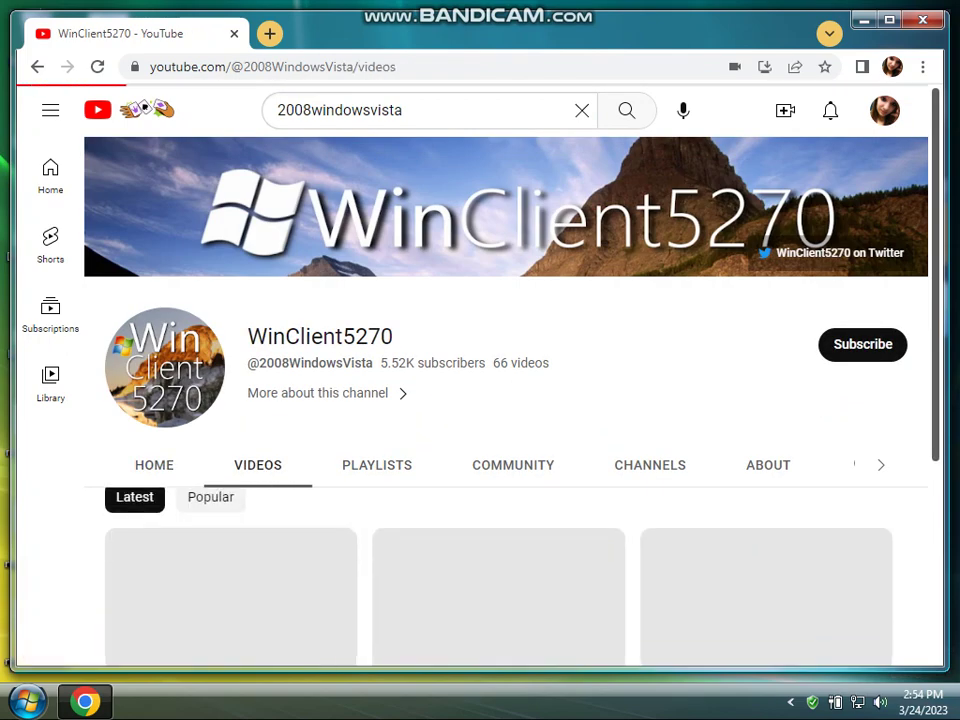
scroll(766, 380, down, 2)
scroll(766, 380, up, 1)
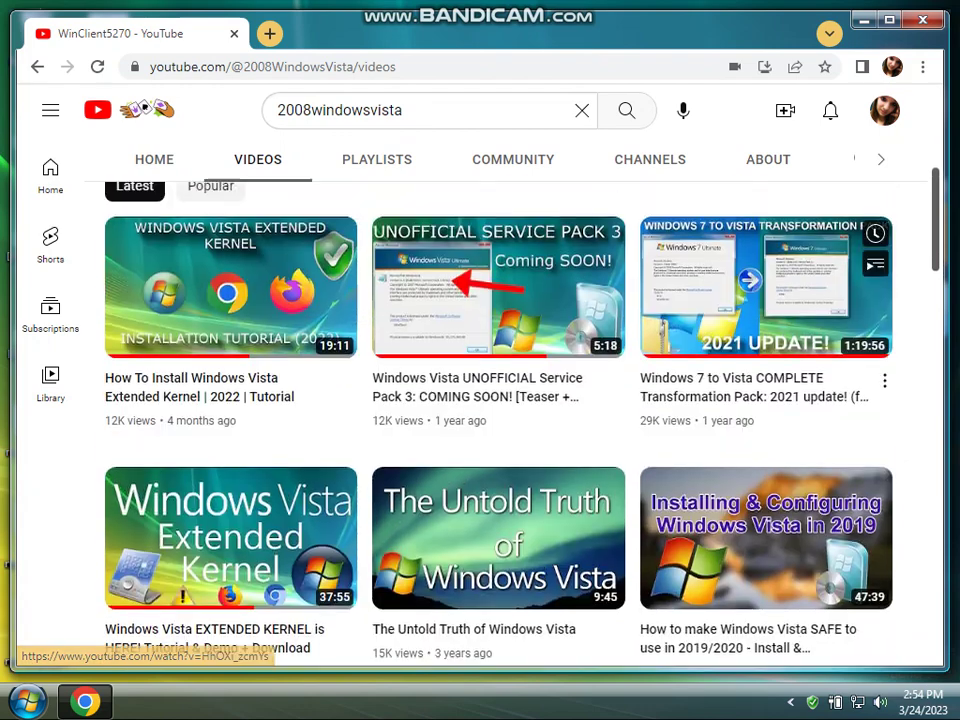
click(766, 340)
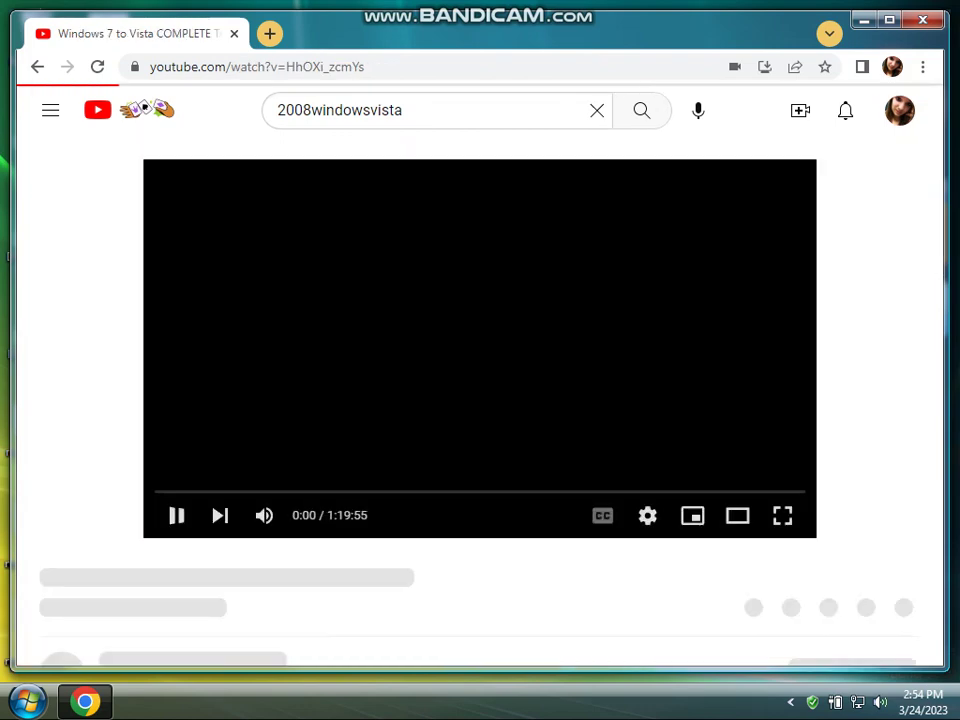
- Pause the video and open the Vista7 Transformation Pack download link from its expanded description
click(472, 349)
scroll(400, 500, down, 2)
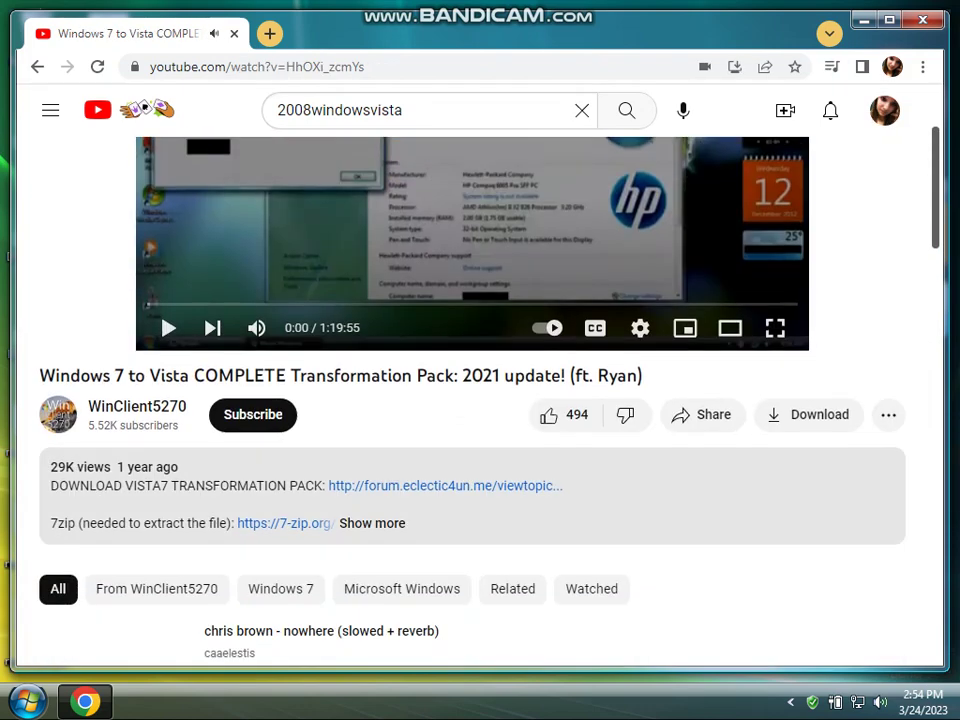
click(387, 522)
click(372, 523)
scroll(388, 523, down, 2)
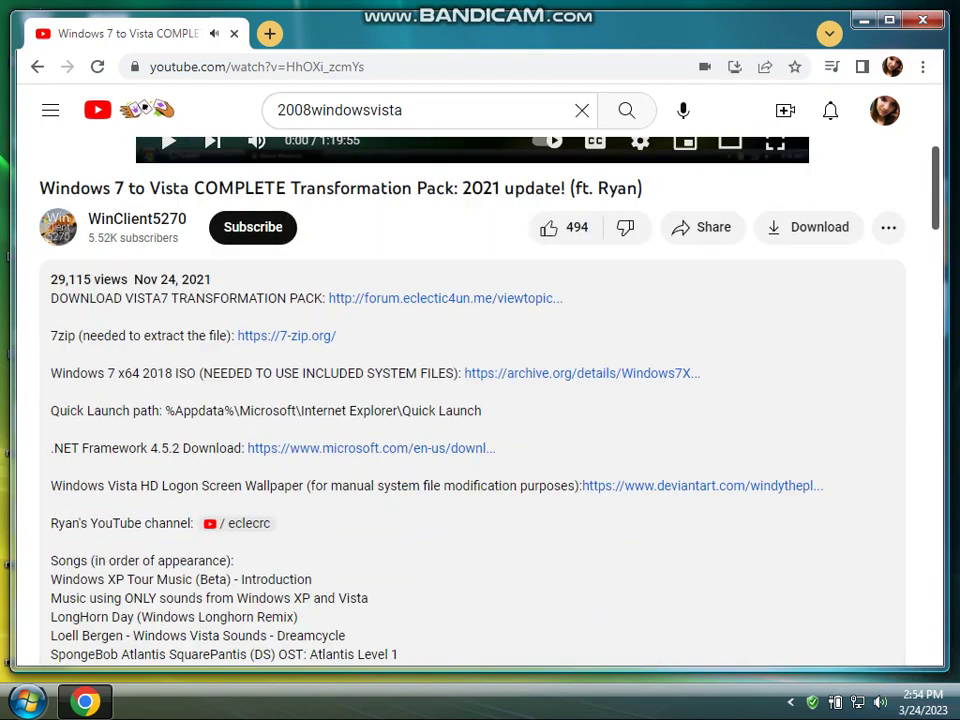
click(435, 299)
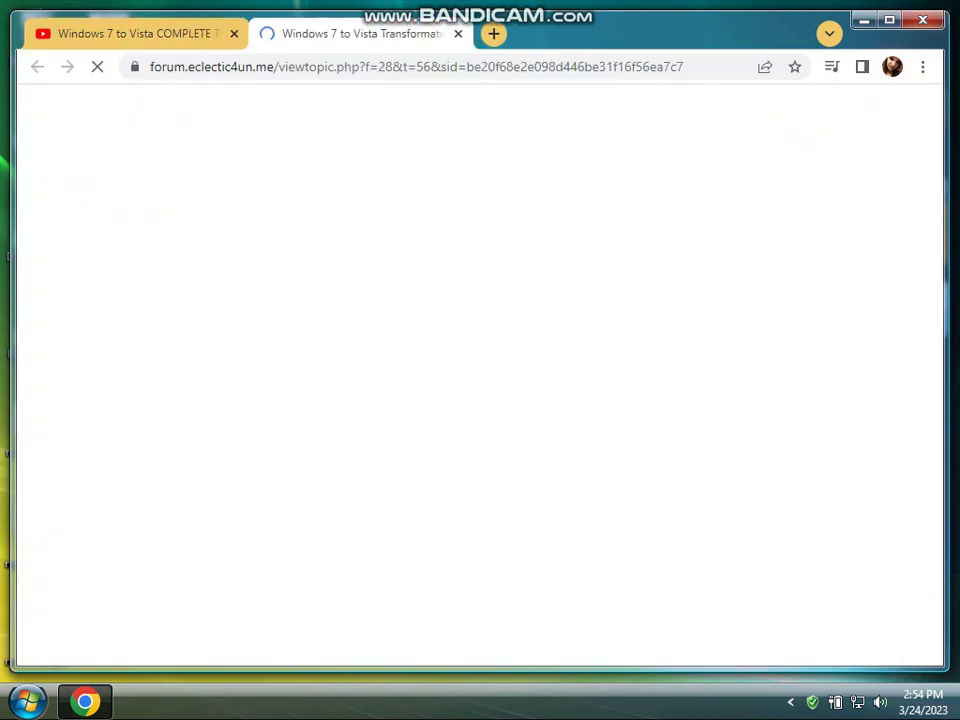
- Start downloading Vista7.7z through the forum post's MEGA Archive link and return to the YouTube video page
scroll(470, 375, down, 4)
scroll(480, 375, down, 2)
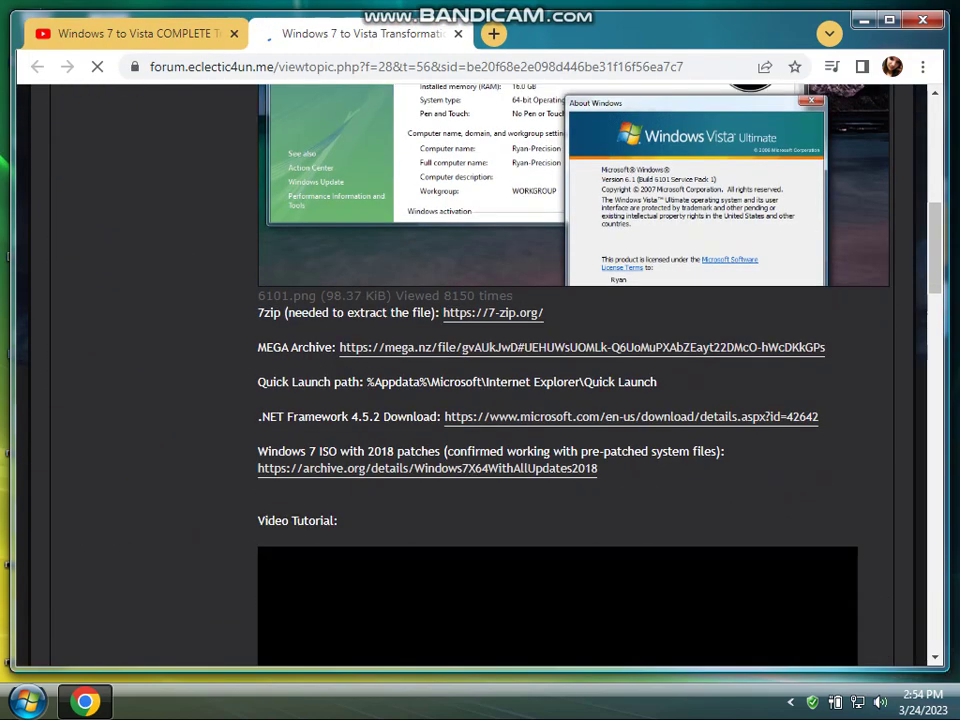
click(480, 345)
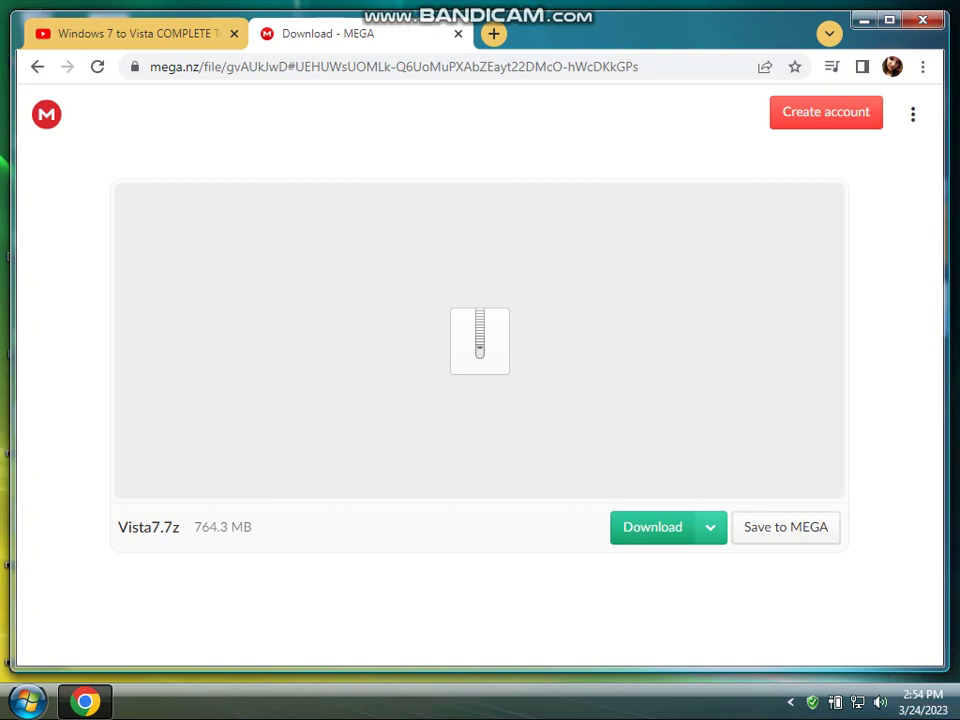
click(652, 527)
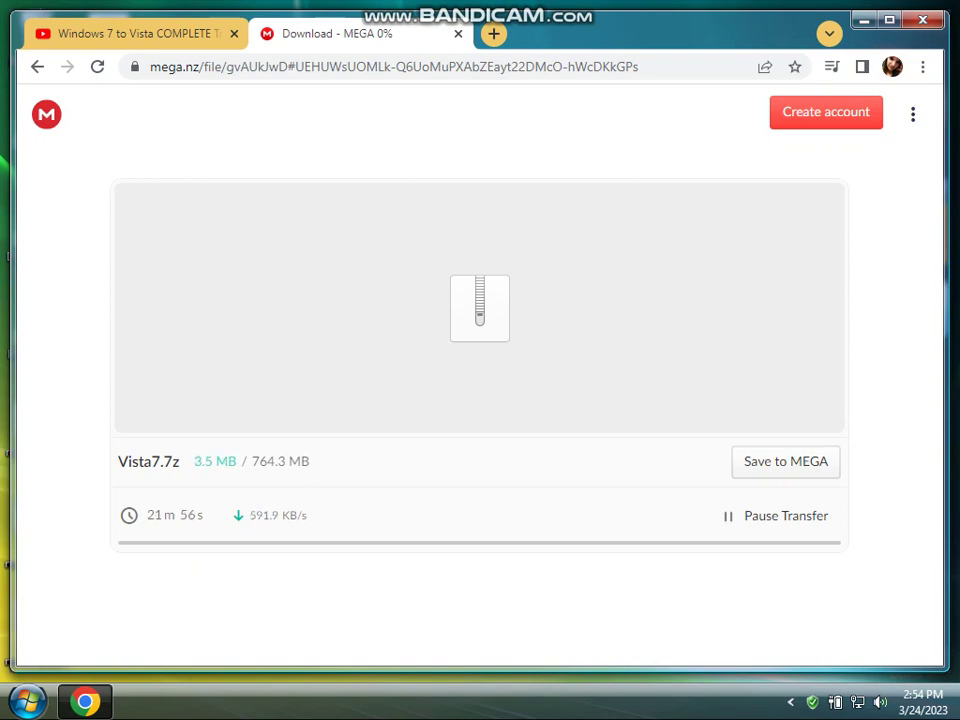
click(104, 33)
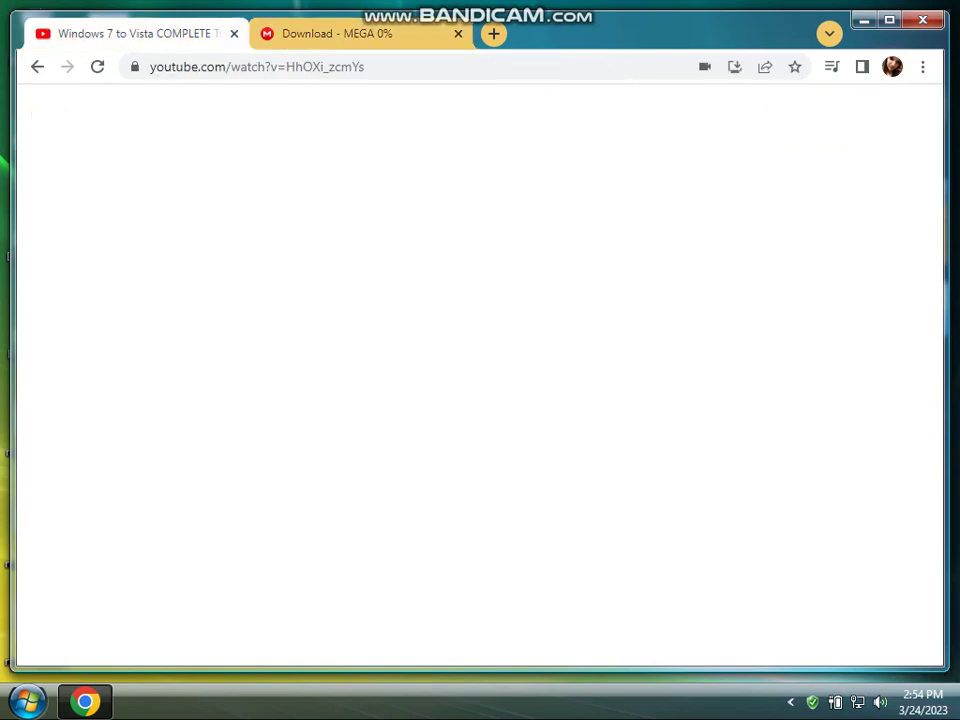